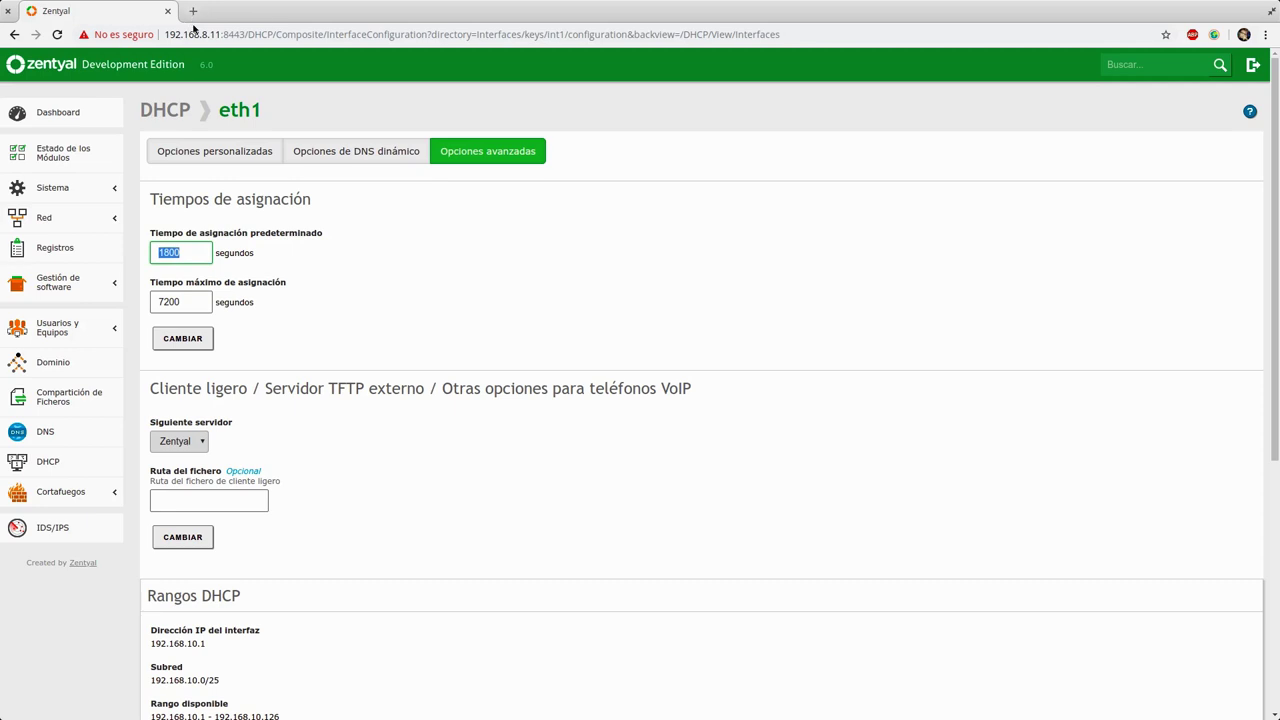
# Step: Calculate 1800/60 with a Google search in a new browser tab, and return to the DHCP settings
pyautogui.write('1800/60')
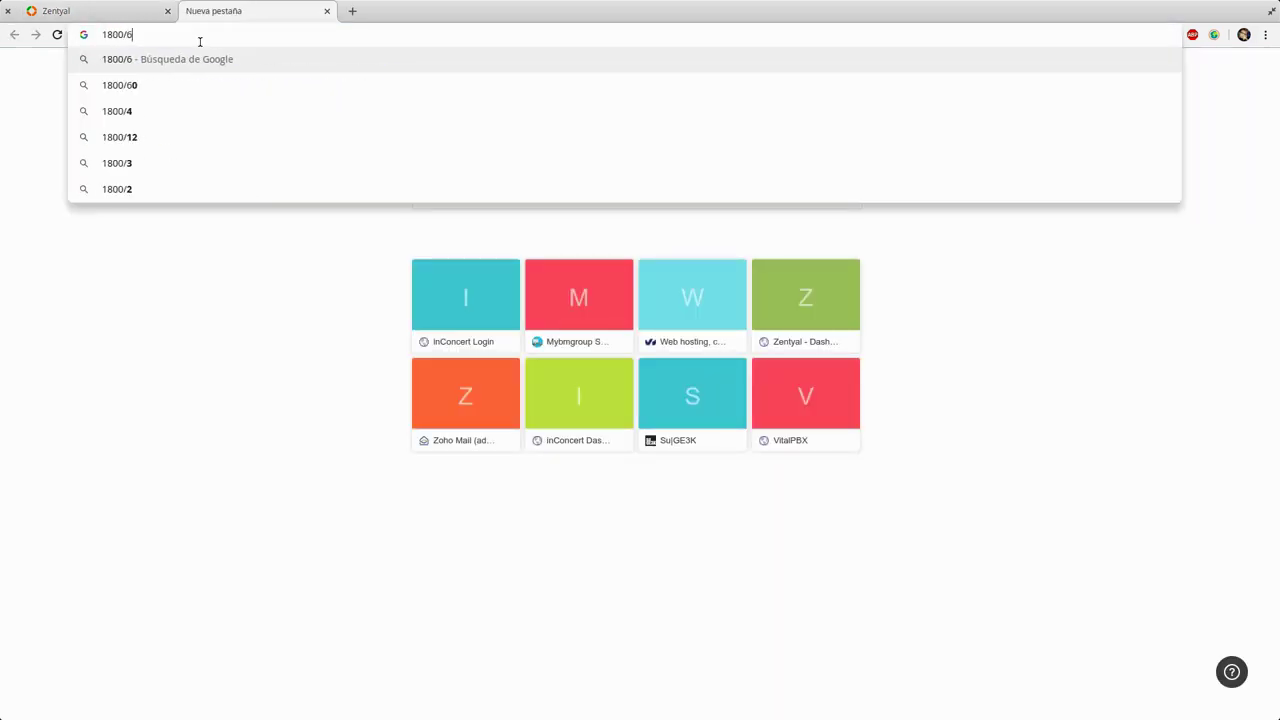
pyautogui.press('Return')
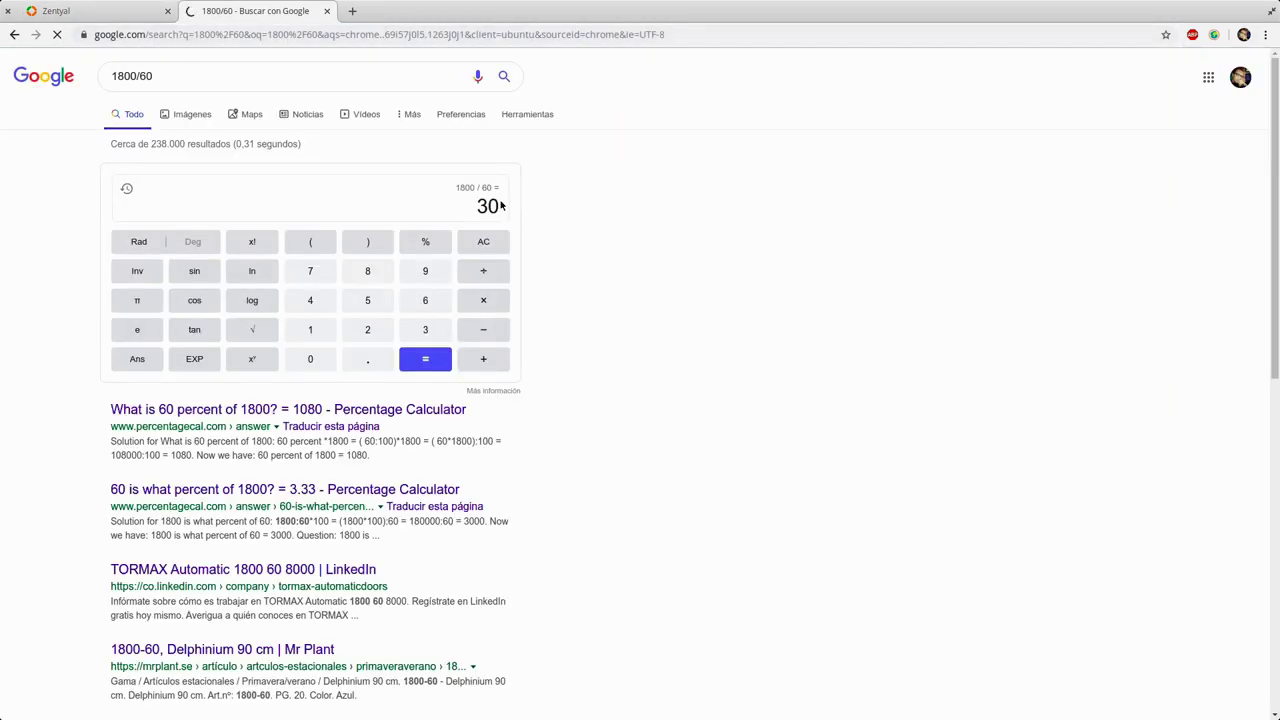
pyautogui.doubleClick(478, 205)
pyautogui.hotkey('ctrl', 'pageup')
# Step: Calculate 60*60*24 in Google and set the maximum assignment time of eth1 to 86400 seconds
pyautogui.doubleClick(188, 299)
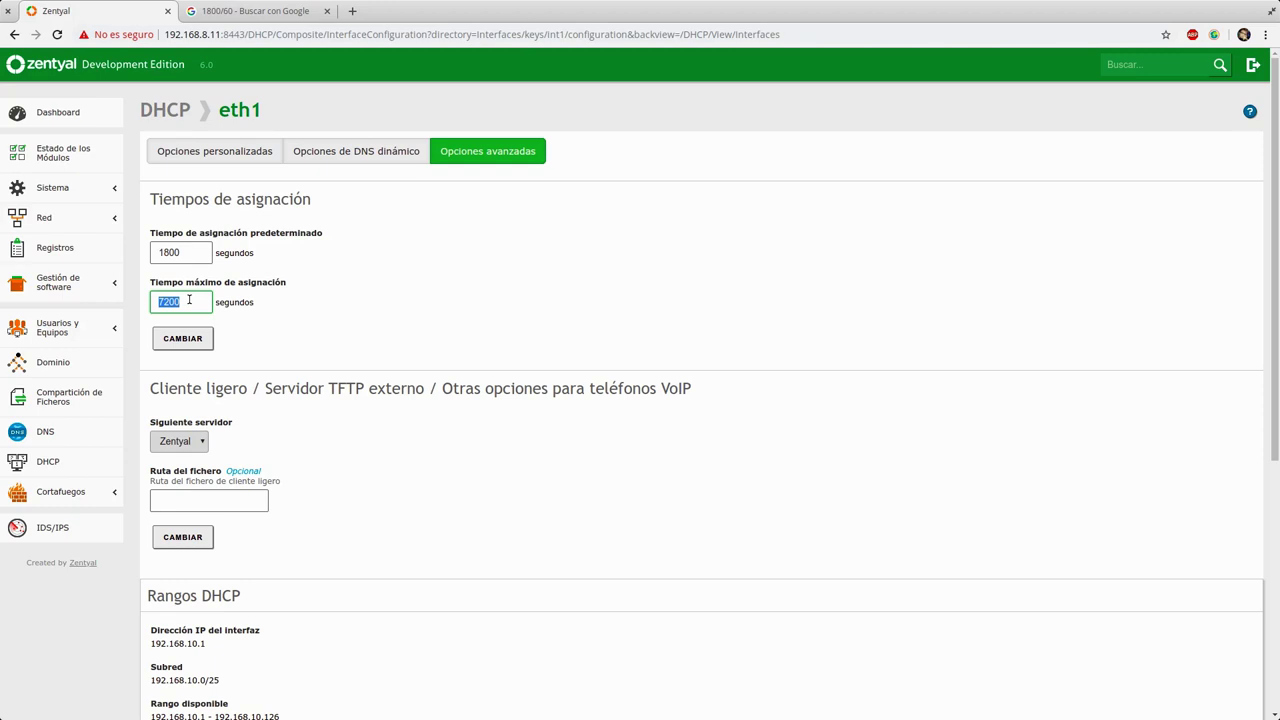
pyautogui.click(283, 10)
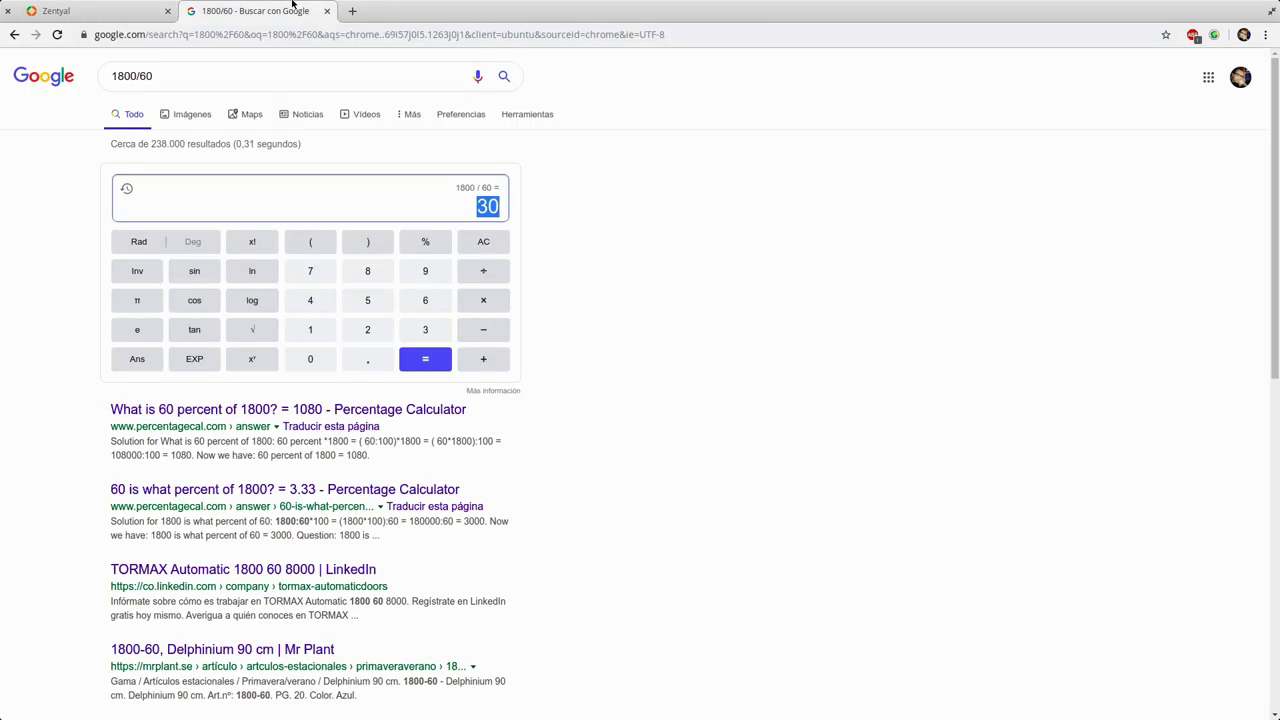
pyautogui.doubleClick(224, 75)
pyautogui.click(56, 10)
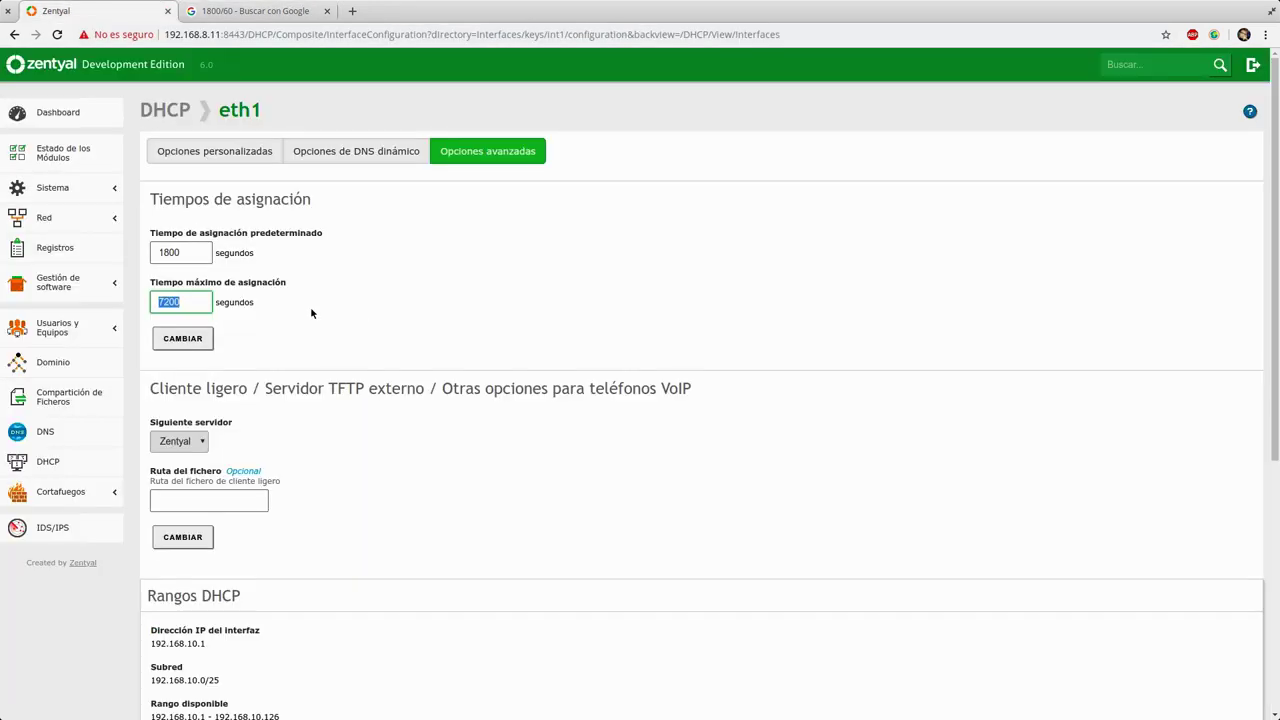
pyautogui.click(255, 10)
pyautogui.click(191, 65)
pyautogui.moveTo(189, 75); pyautogui.dragTo(96, 76)
pyautogui.write('60*60*24')
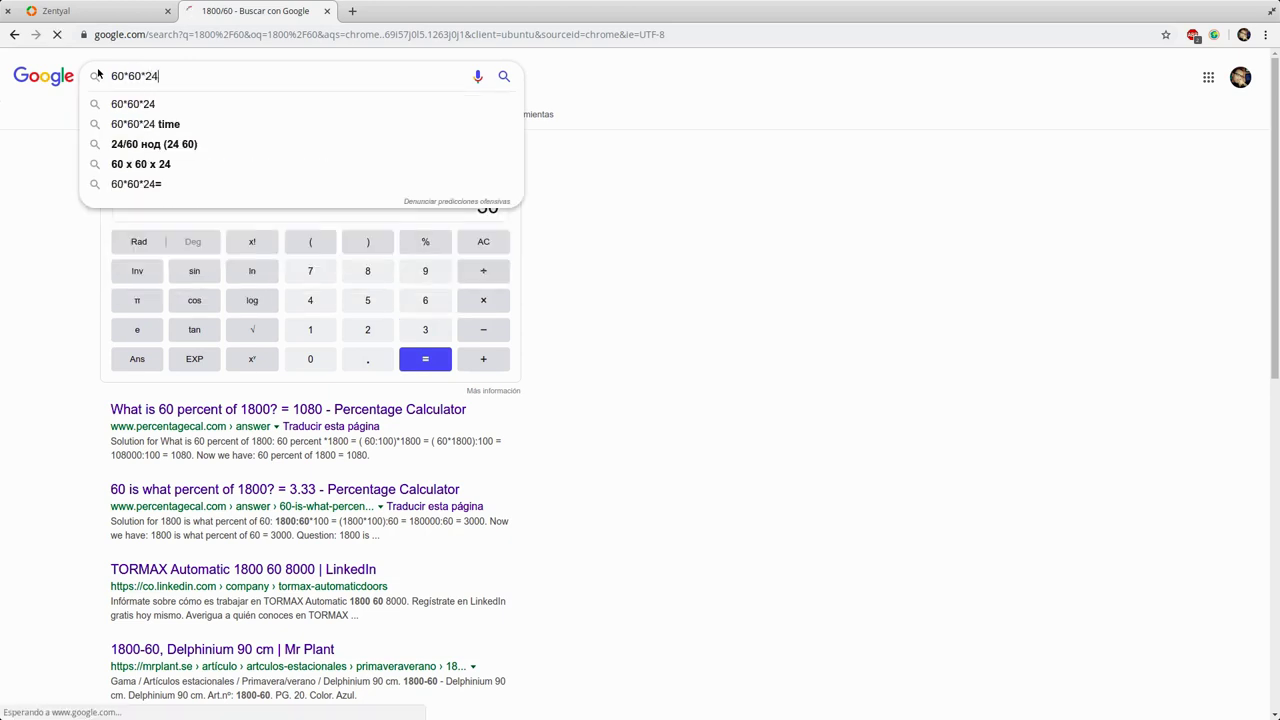
pyautogui.press('Return')
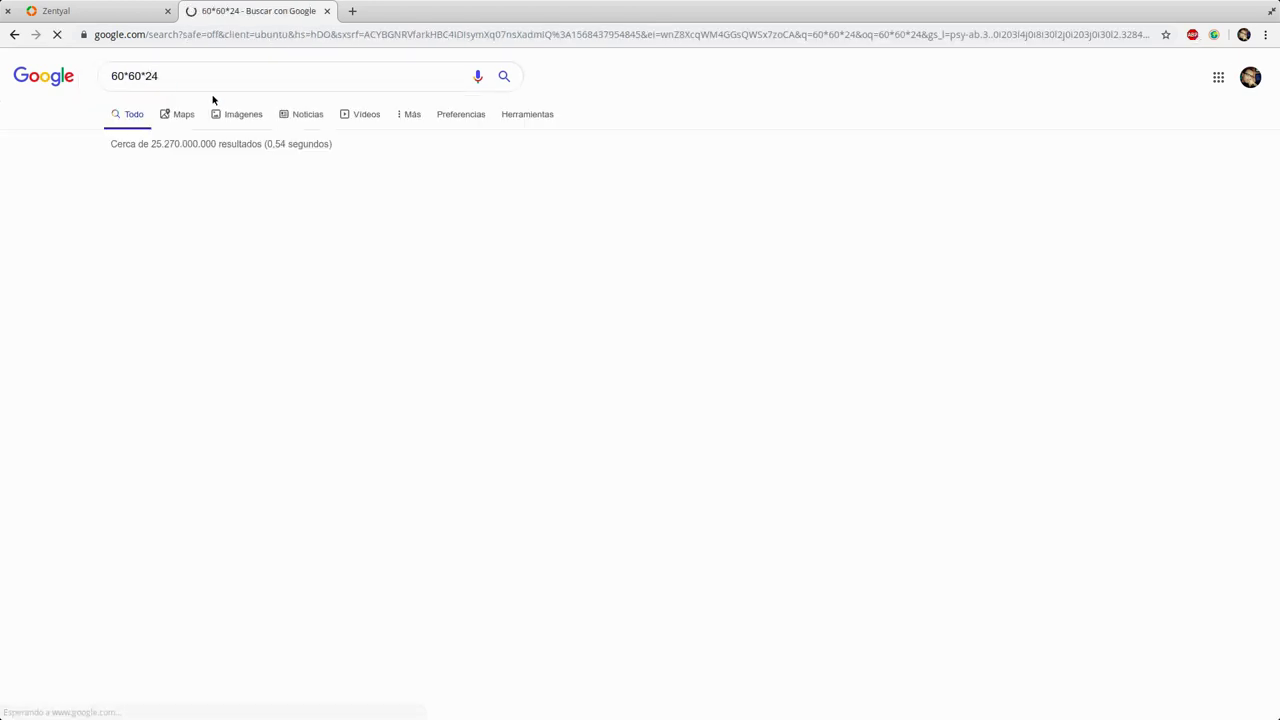
pyautogui.click(56, 11)
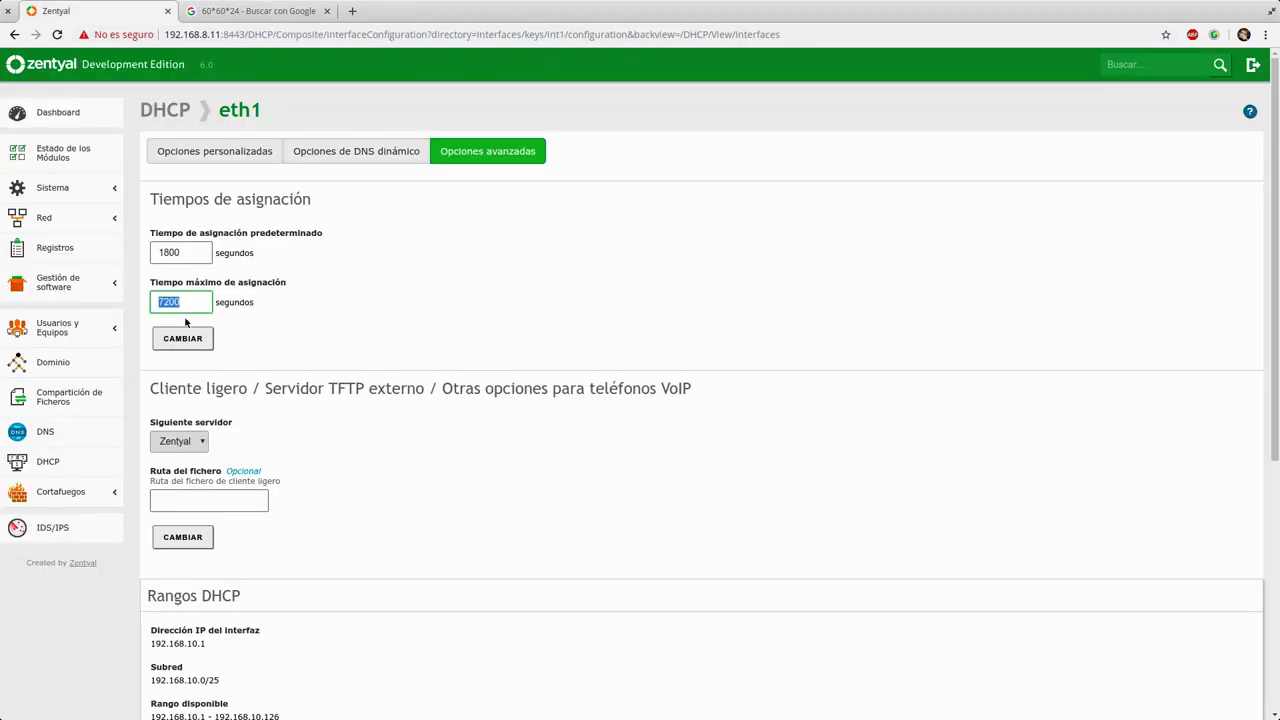
pyautogui.write('86400')
# Step: Calculate 60*60*12 in the Google search tab
pyautogui.click(218, 9)
pyautogui.moveTo(269, 82); pyautogui.dragTo(82, 76)
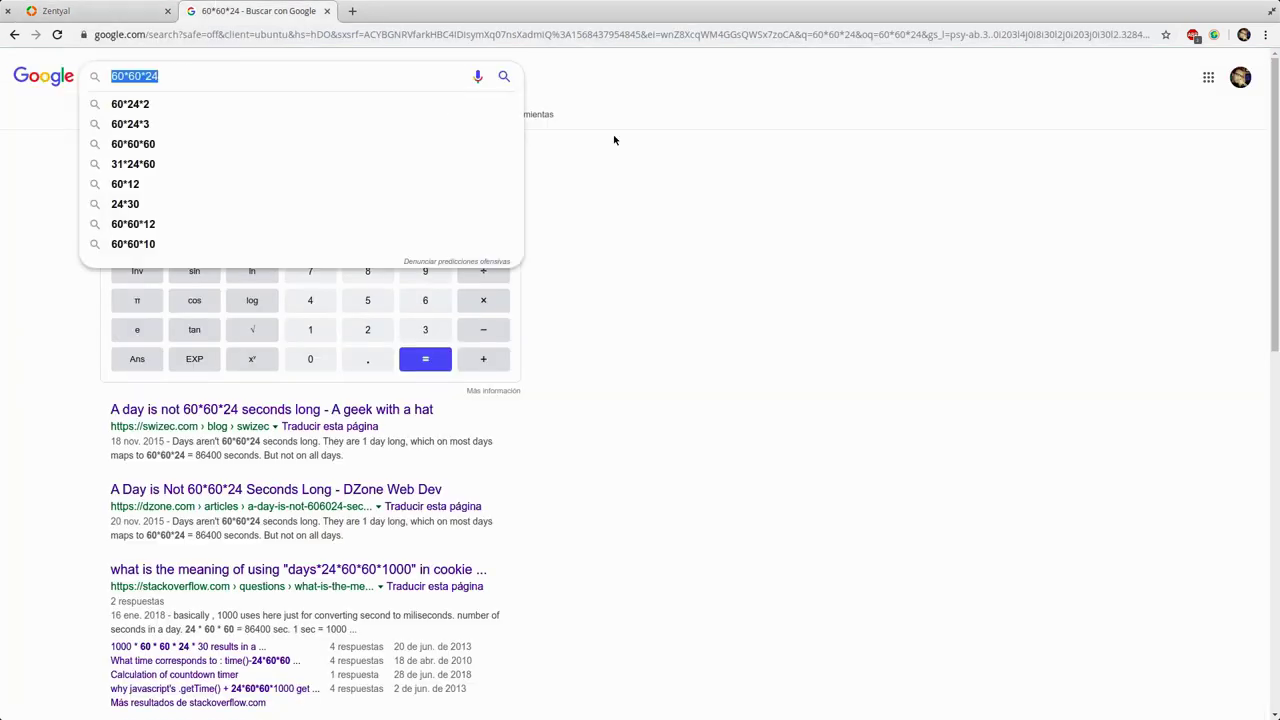
pyautogui.write('60*60*12')
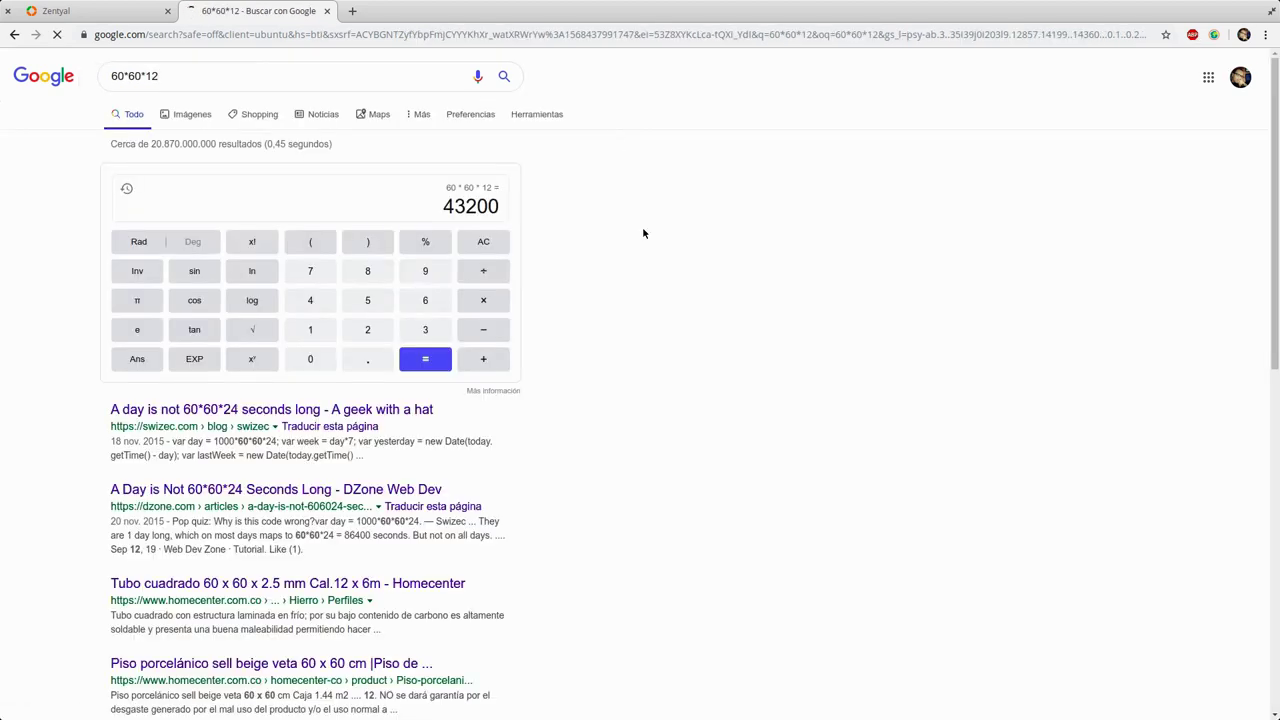
# Step: Set the maximum assignment time of eth1 to 43200 seconds and apply the change
pyautogui.click(100, 11)
pyautogui.doubleClick(180, 301)
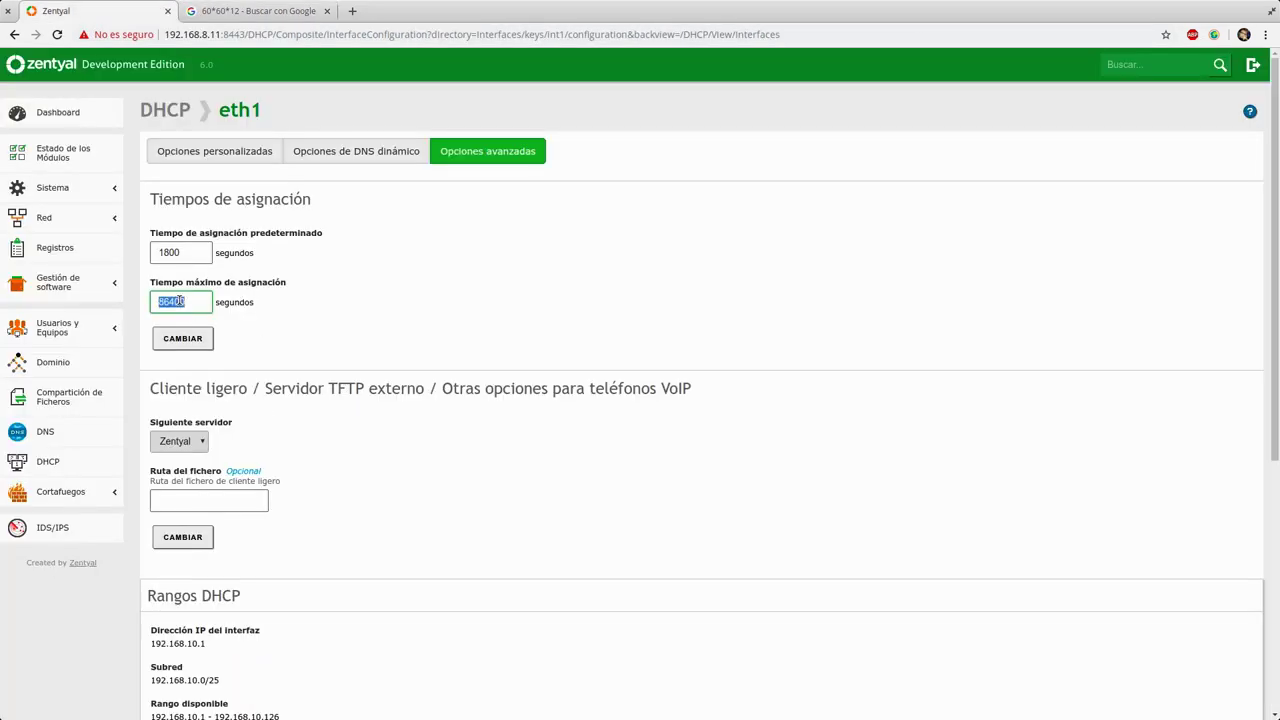
pyautogui.write('42')
pyautogui.press('BackSpace')
pyautogui.write('3200')
pyautogui.click(200, 342)
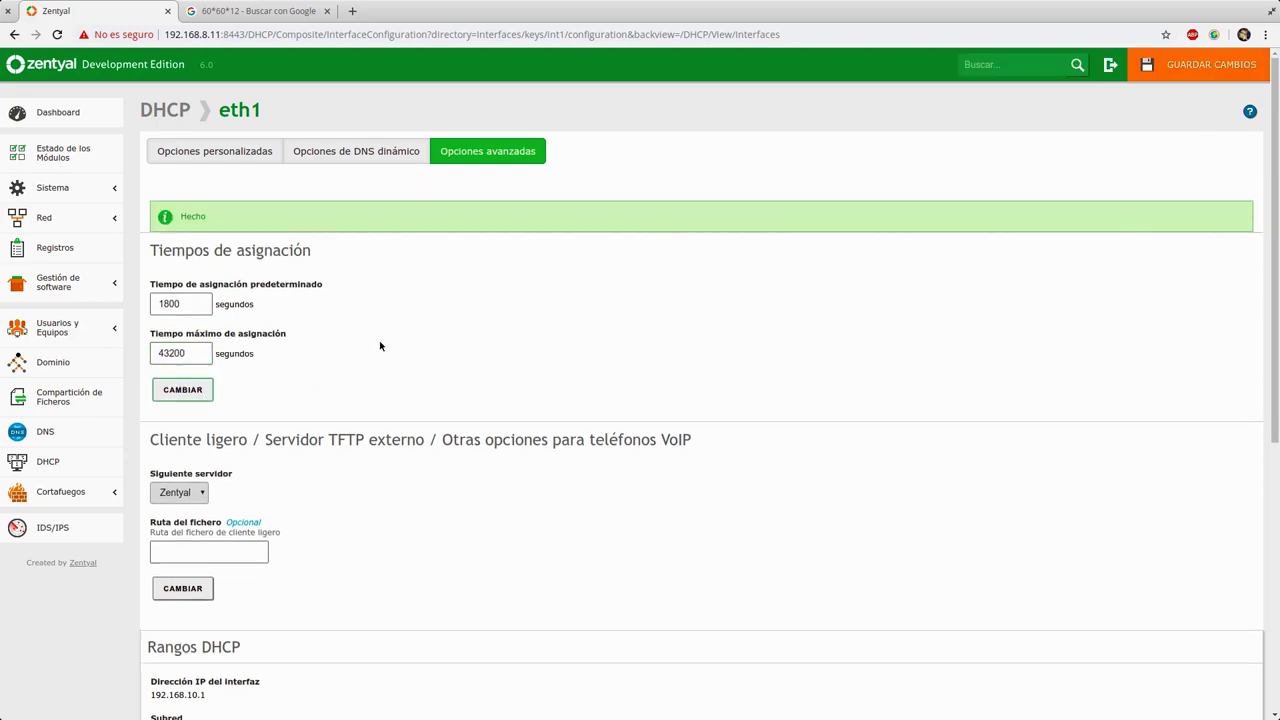
# Step: Save the pending DHCP module changes and close the save dialog
pyautogui.click(1177, 66)
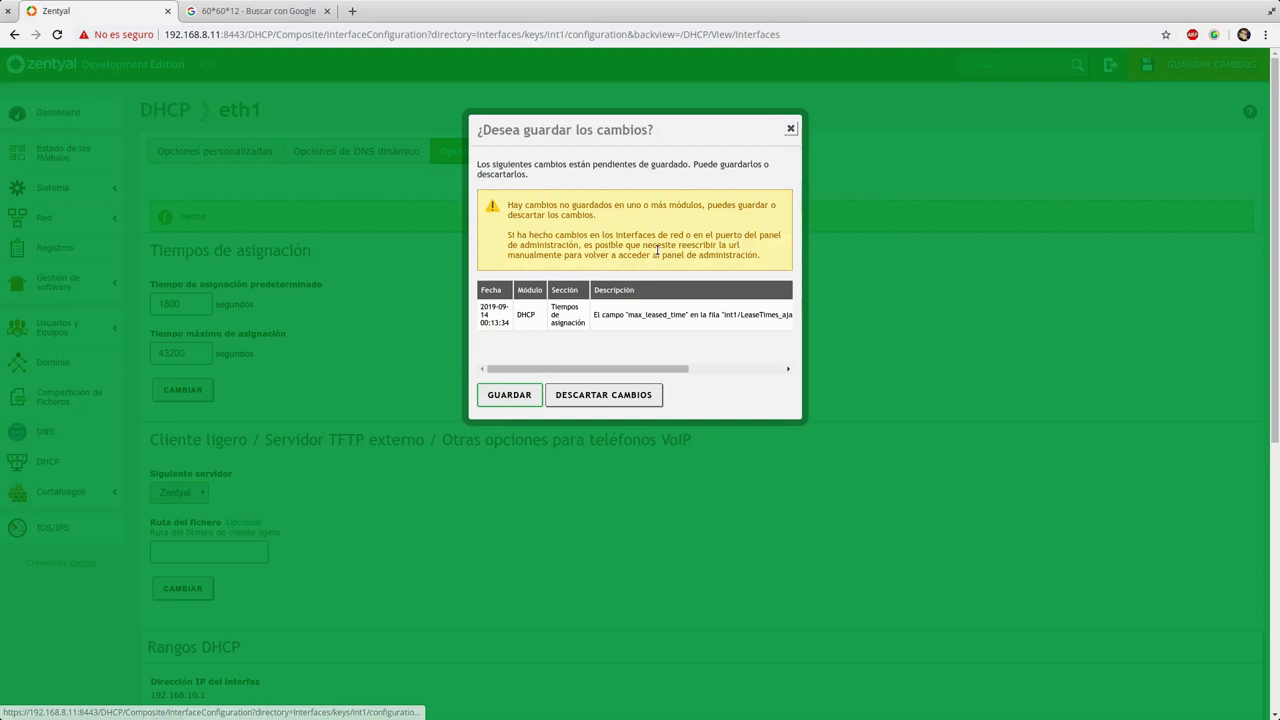
pyautogui.click(507, 398)
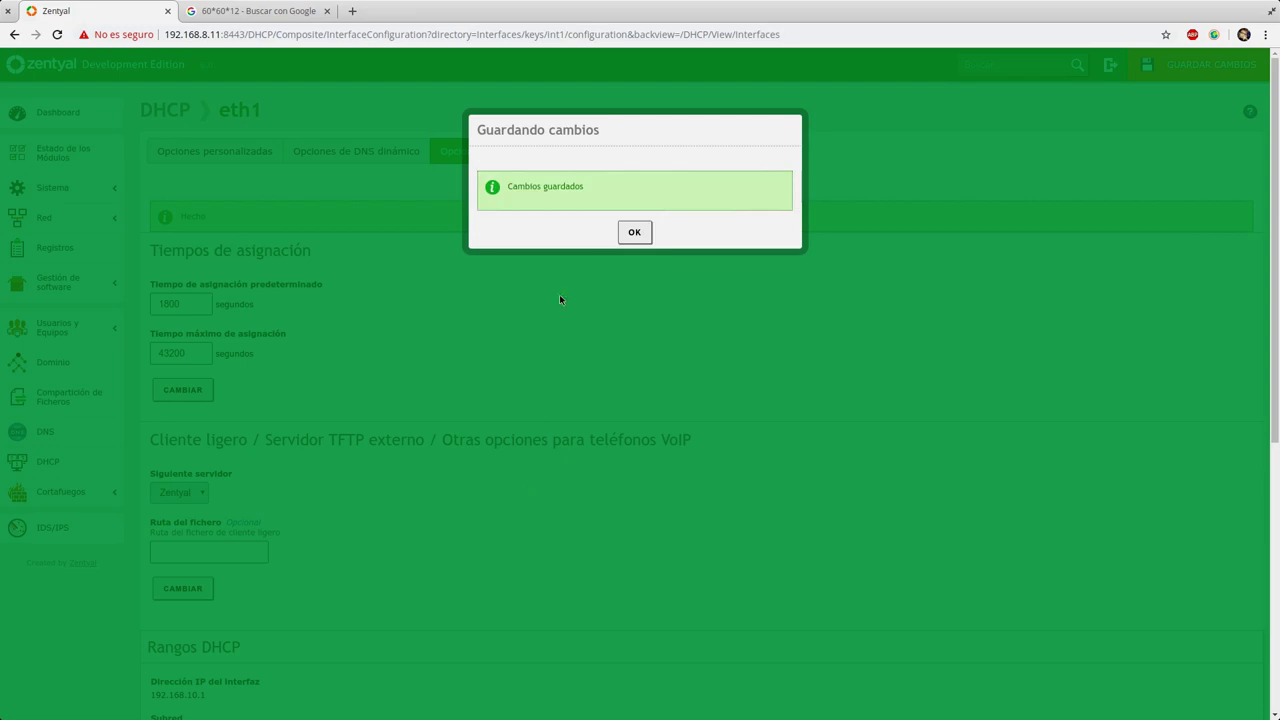
pyautogui.click(634, 232)
# Step: Examine the thin client and next-server settings in the advanced DHCP options of eth1
pyautogui.click(205, 487)
pyautogui.click(449, 156)
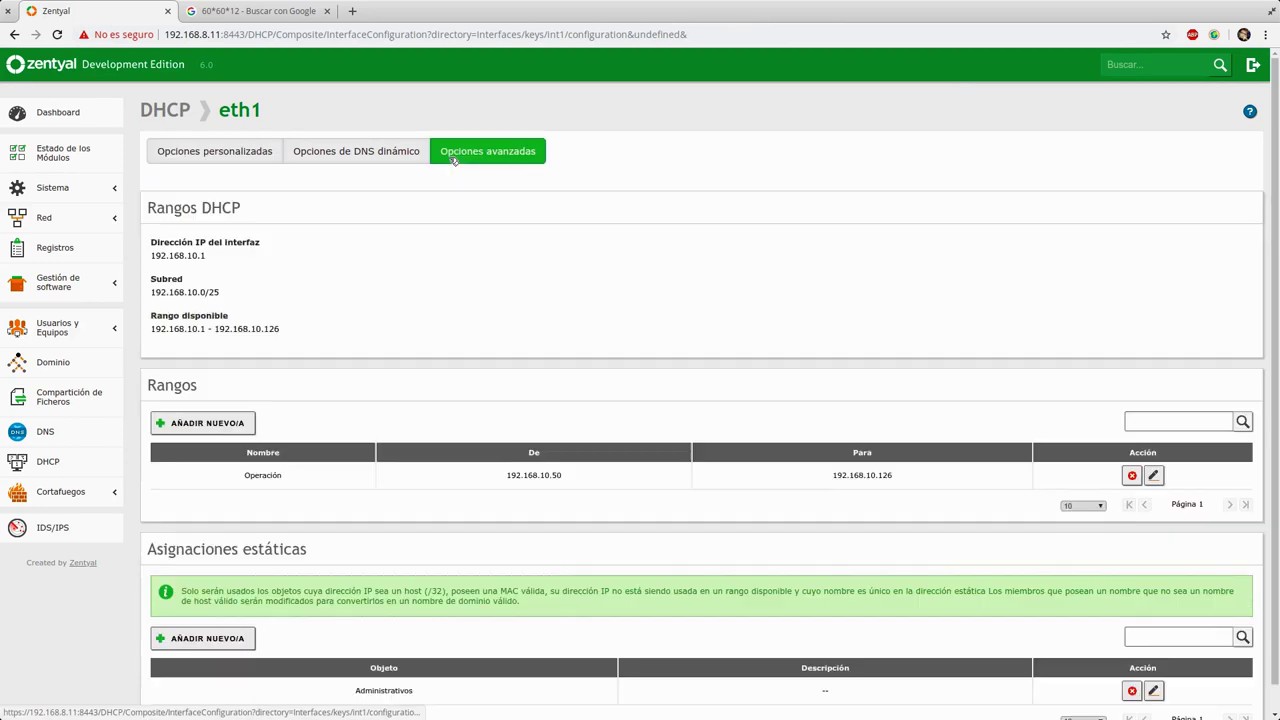
pyautogui.click(186, 444)
pyautogui.click(185, 457)
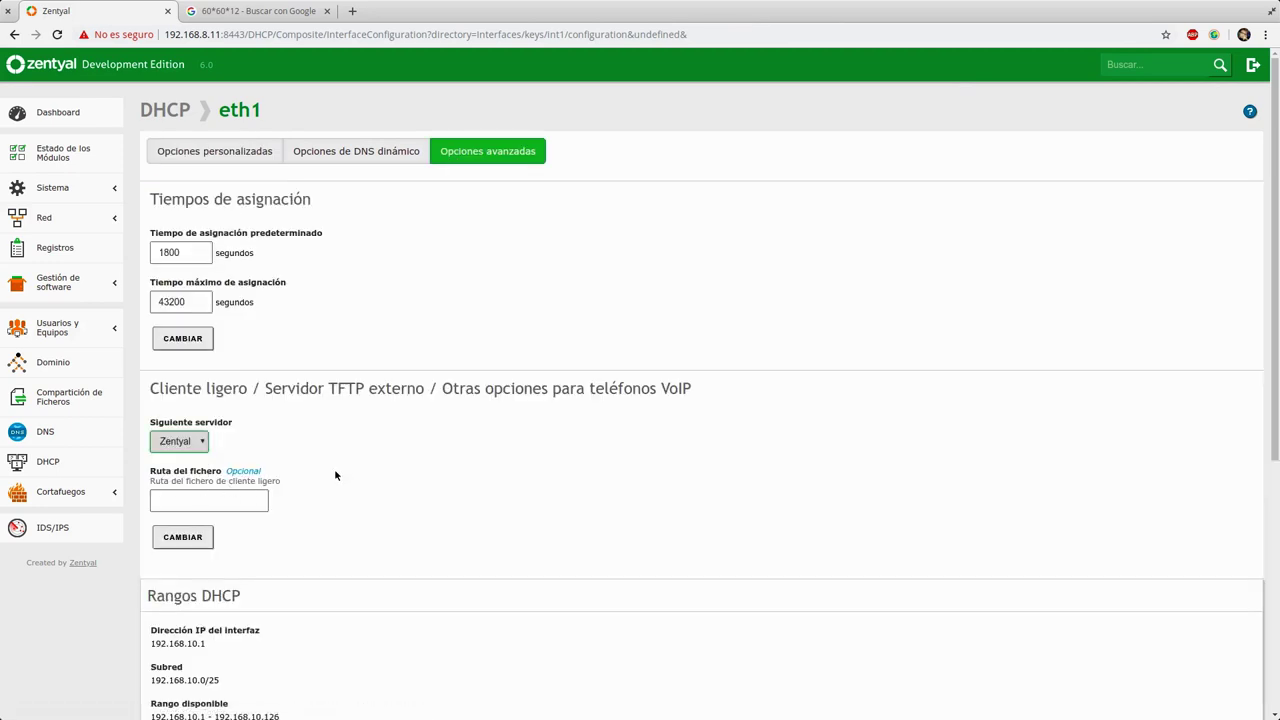
pyautogui.click(461, 530)
pyautogui.scroll(-3, 458, 528)
pyautogui.scroll(3, 458, 528)
# Step: View the DHCP interface list and open the form for a new shared resource in Compartición de Ficheros
pyautogui.click(57, 472)
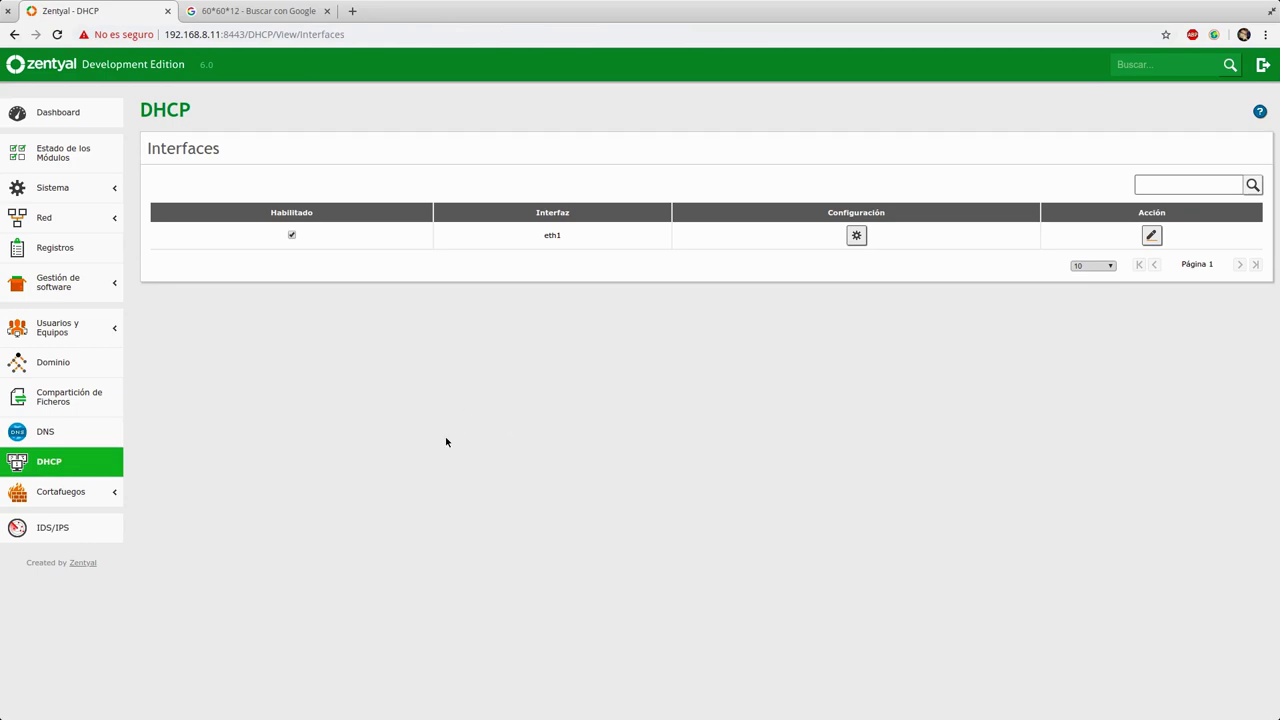
pyautogui.click(93, 408)
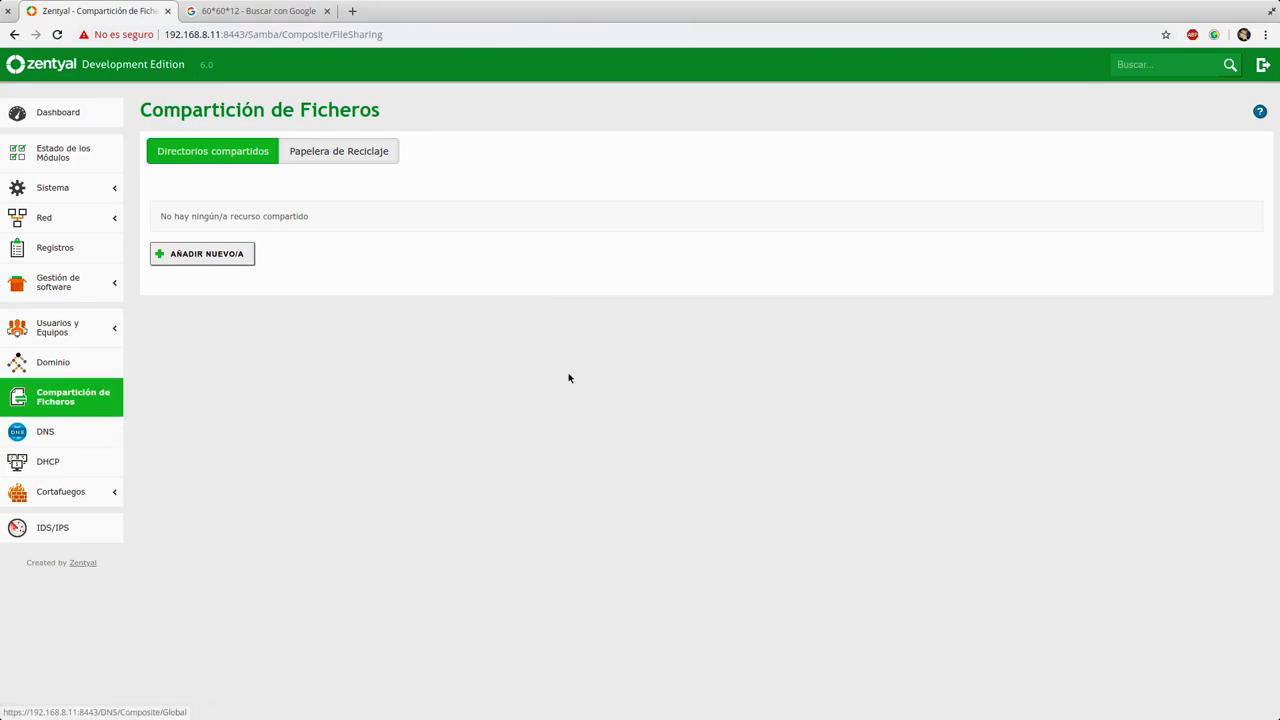
pyautogui.click(217, 258)
# Step: Add a group shared directory named Mantenimiento to the Mantenimiento group in Usuarios y Equipos
pyautogui.click(57, 327)
pyautogui.click(58, 355)
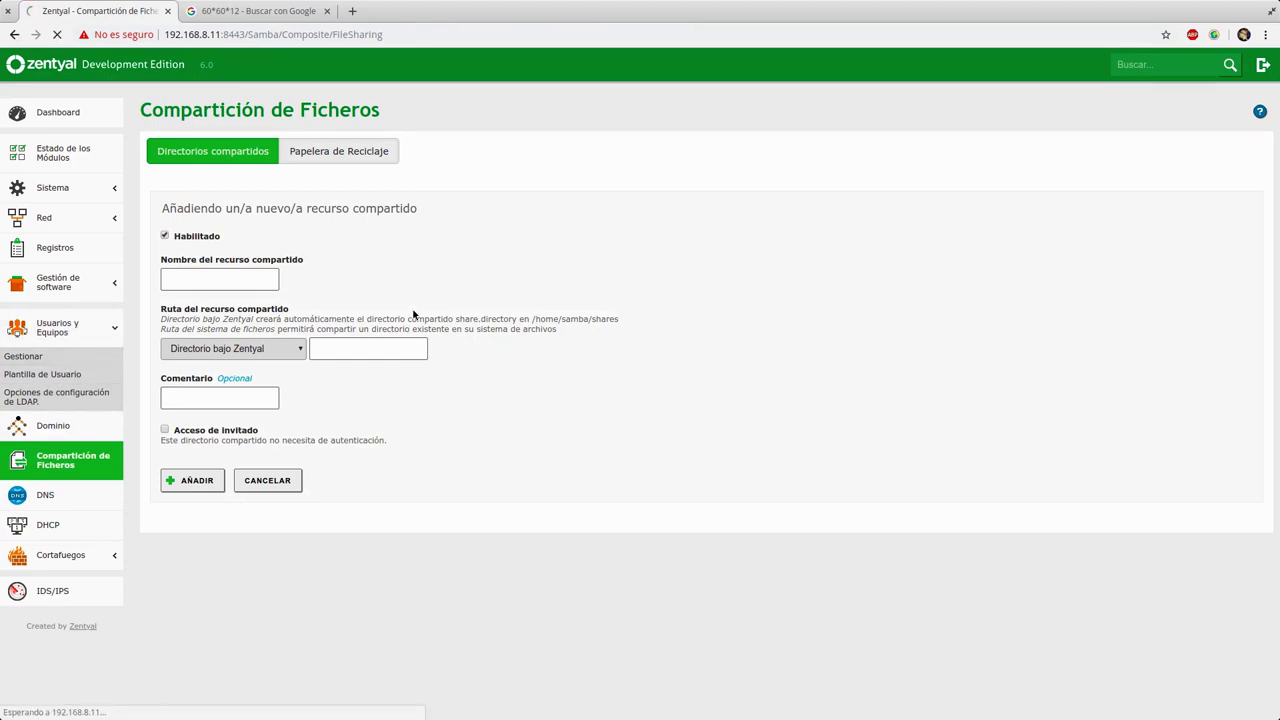
pyautogui.click(257, 399)
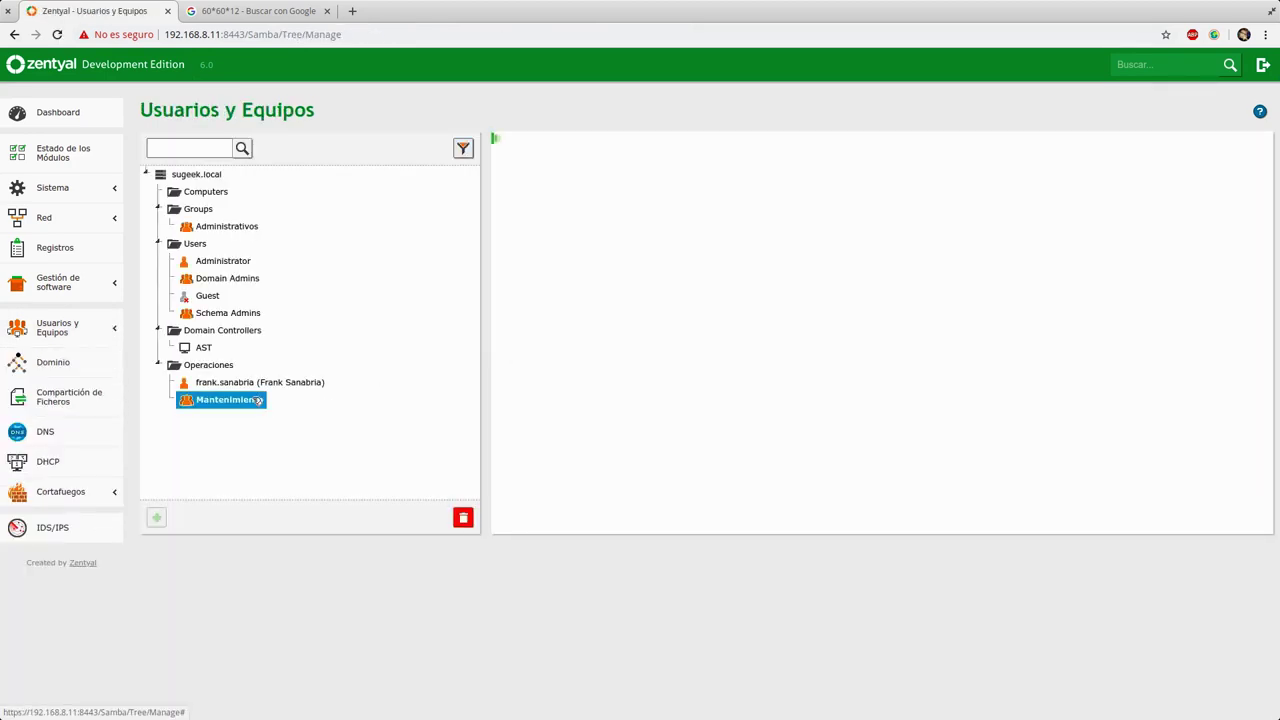
pyautogui.click(700, 444)
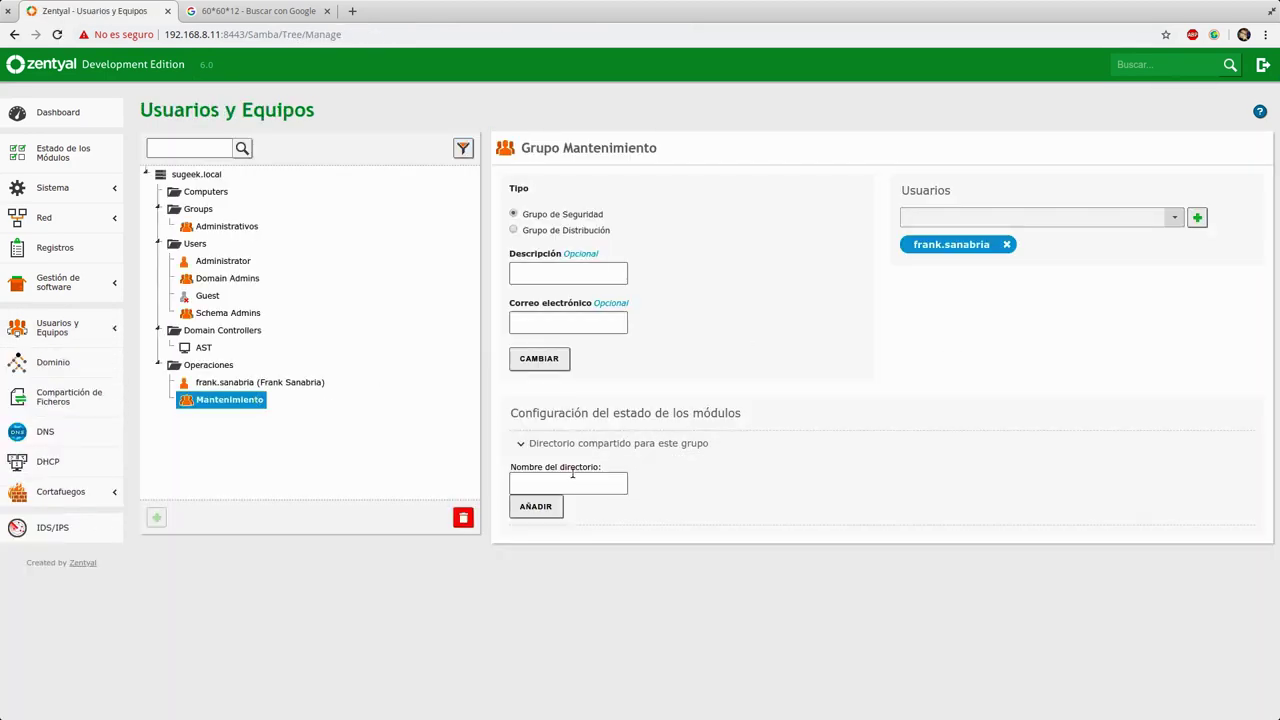
pyautogui.click(572, 478)
pyautogui.write('Mantenimiento')
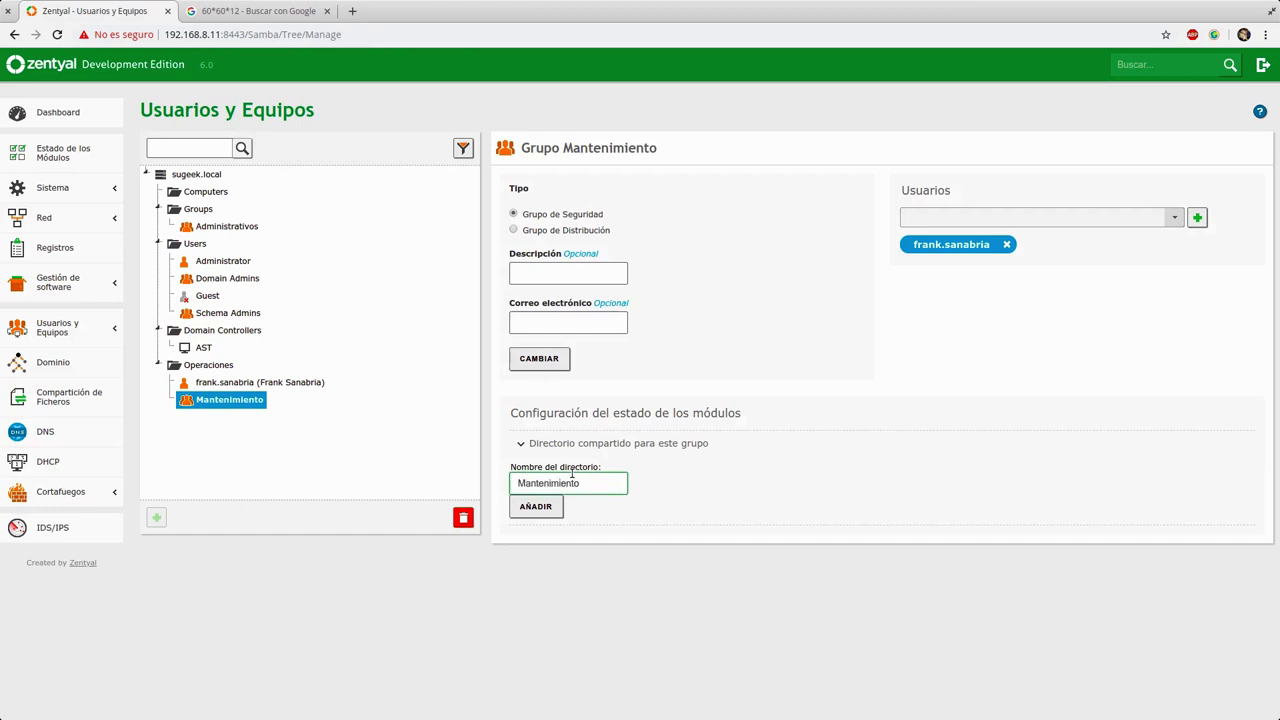
pyautogui.click(536, 506)
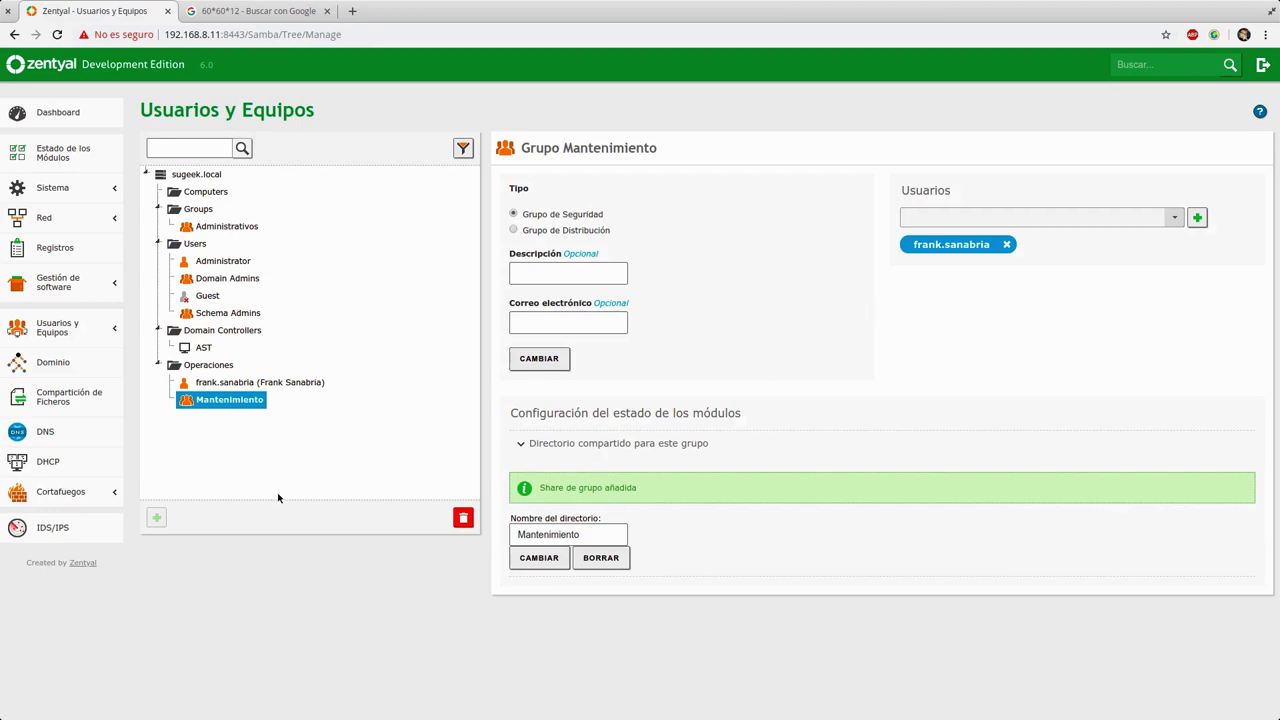
# Step: Check the Mantenimiento share in Compartición de Ficheros and its access control permissions
pyautogui.click(45, 396)
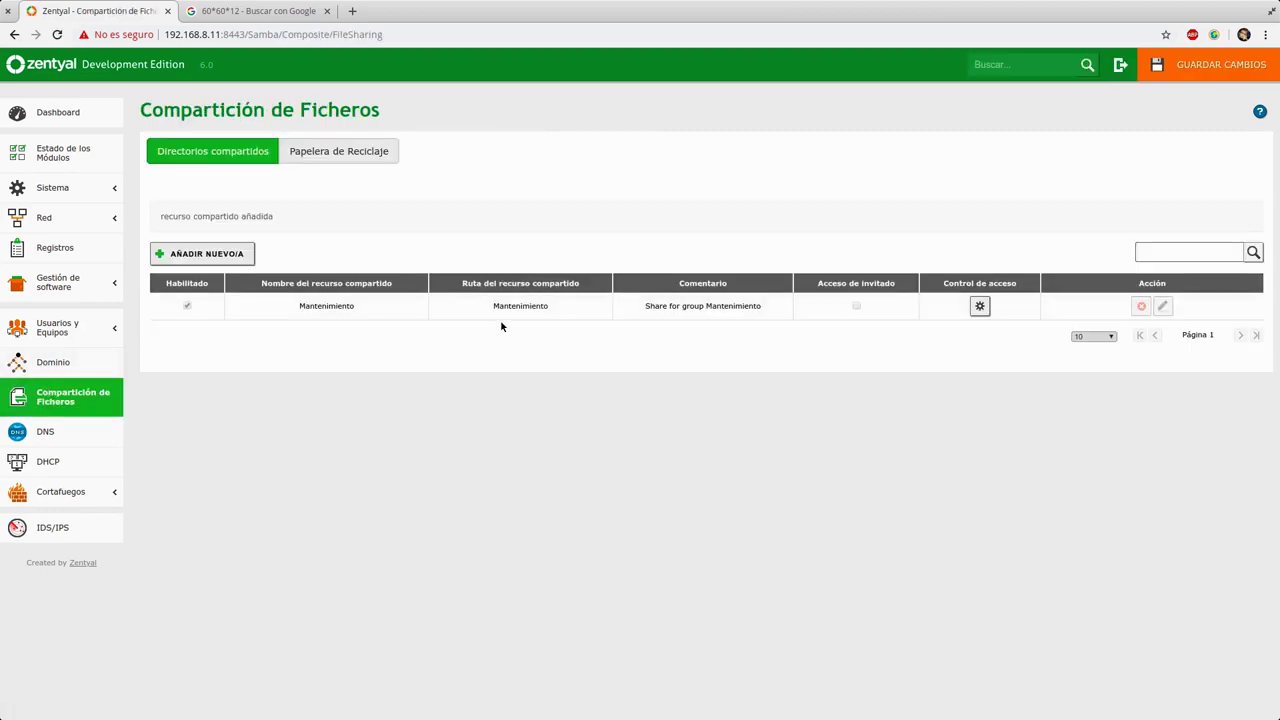
pyautogui.moveTo(757, 306); pyautogui.dragTo(240, 306)
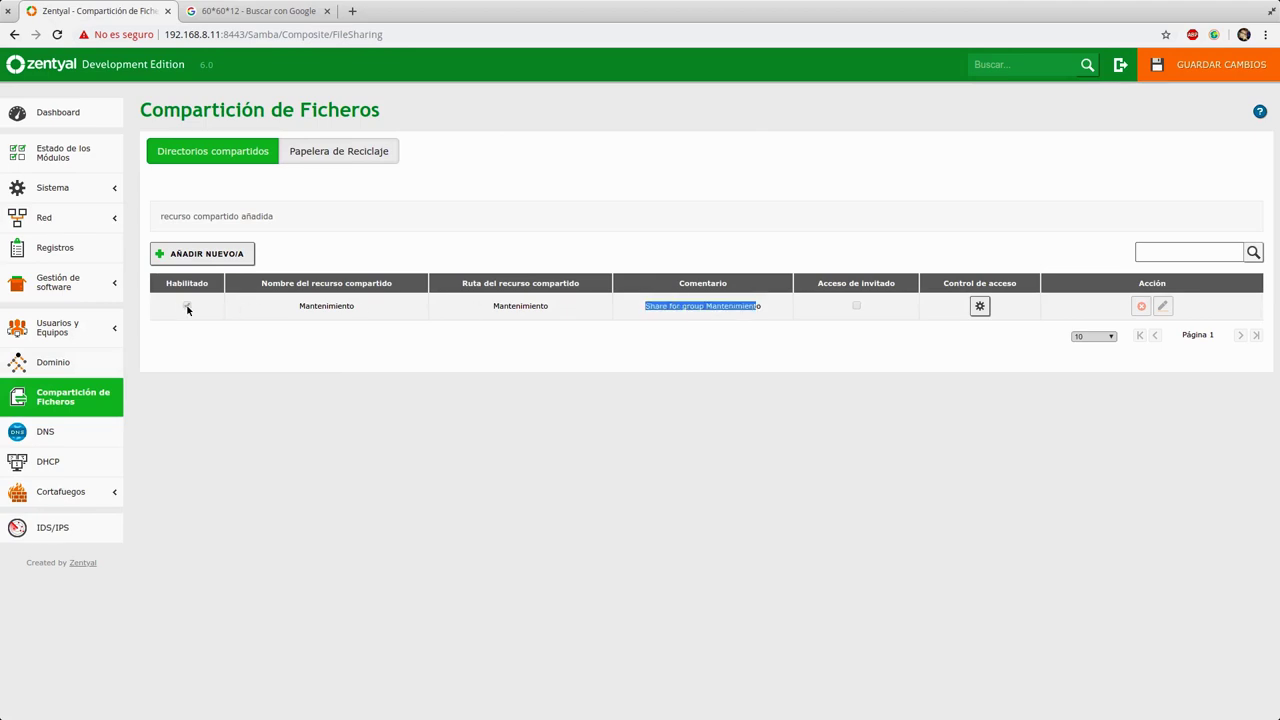
pyautogui.click(979, 306)
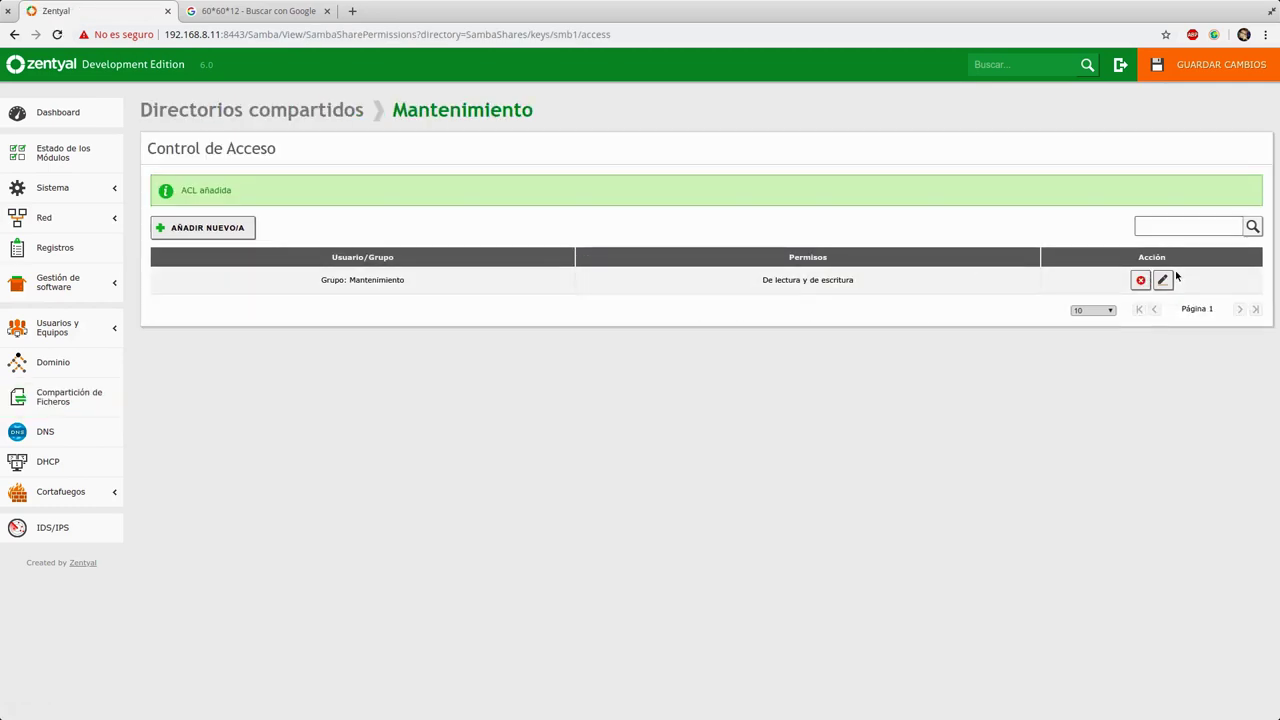
pyautogui.click(69, 396)
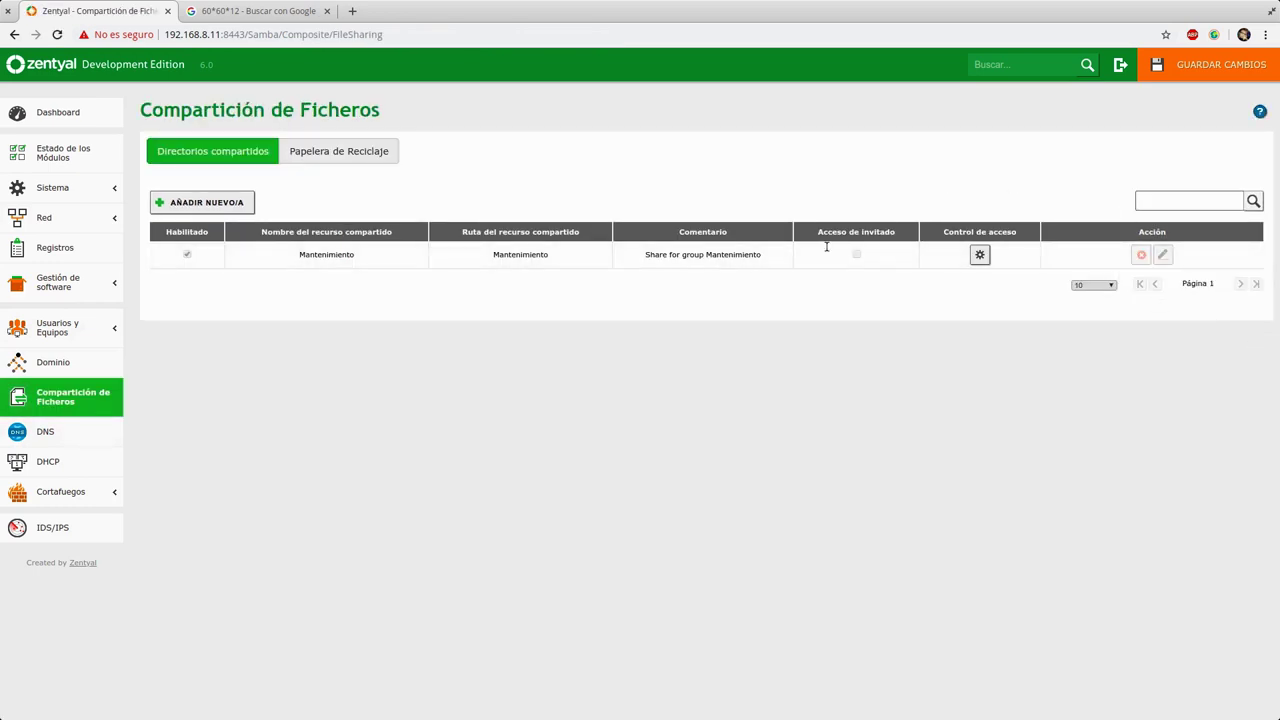
# Step: Delete the shared directory of the Mantenimiento group in Usuarios y Equipos
pyautogui.click(48, 332)
pyautogui.click(30, 360)
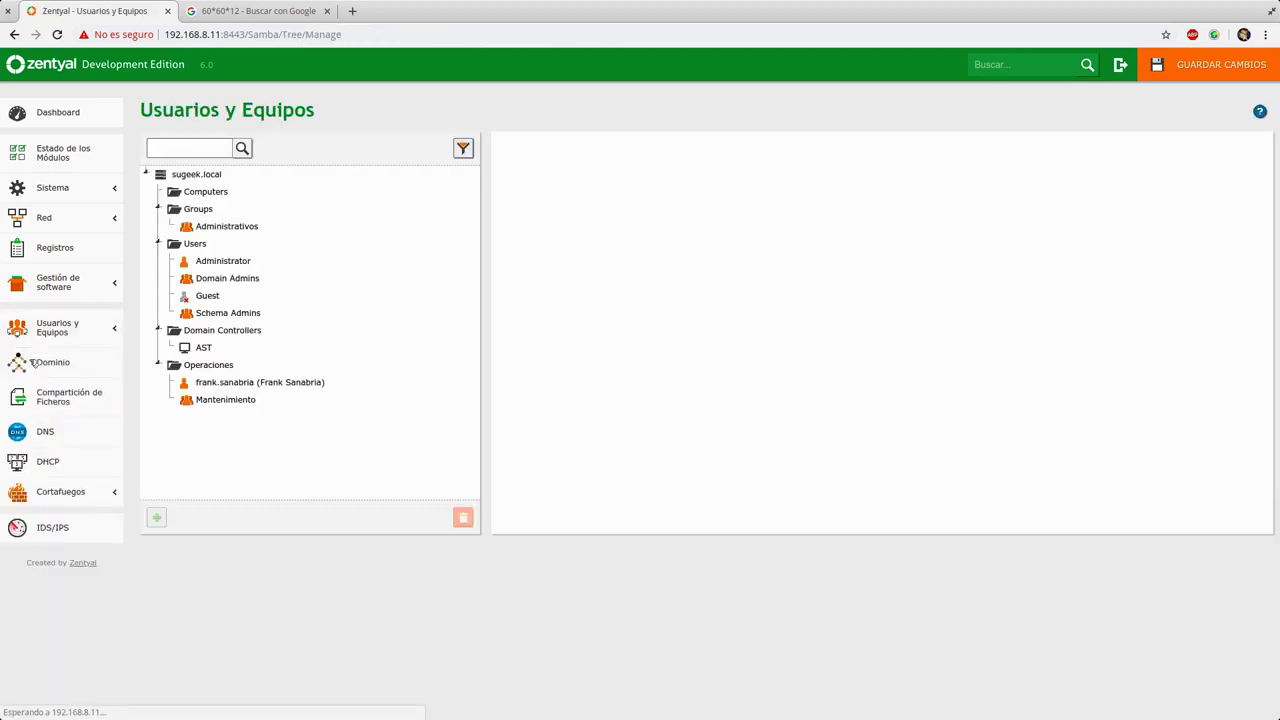
pyautogui.click(229, 400)
pyautogui.click(643, 450)
pyautogui.click(604, 508)
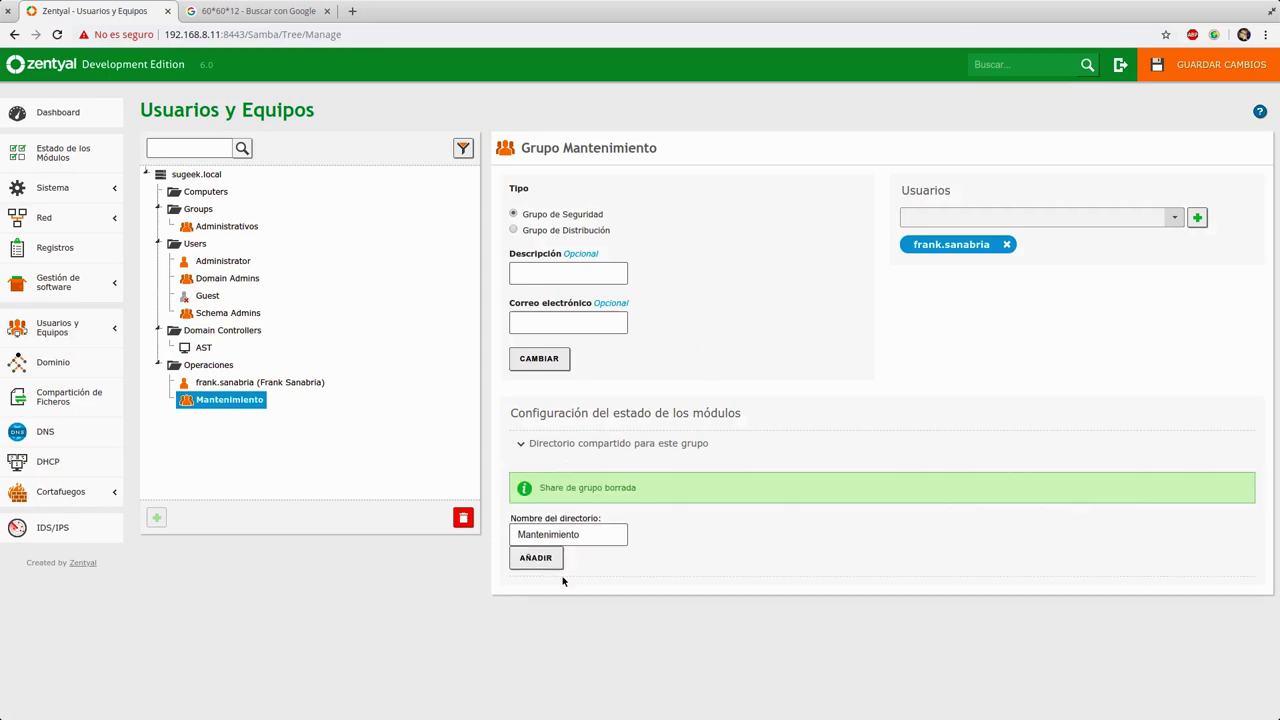
# Step: Return to Compartición de Ficheros and save all pending changes
pyautogui.click(80, 396)
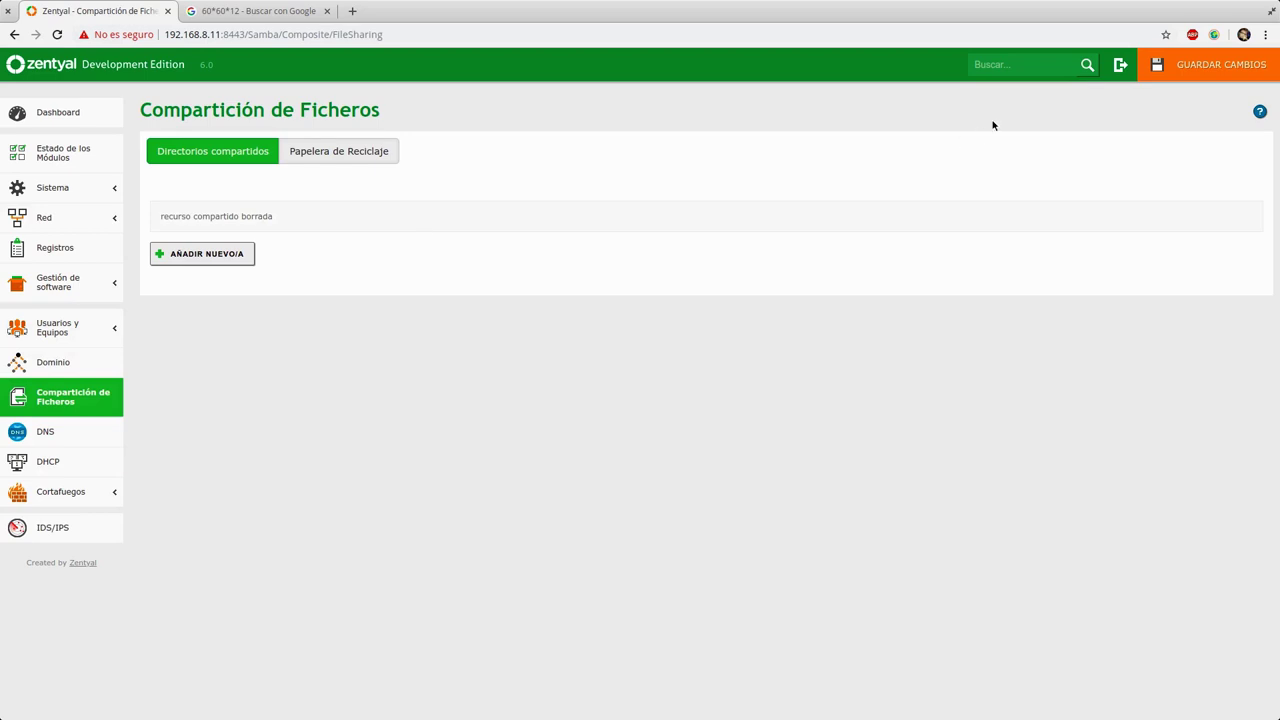
pyautogui.click(1210, 64)
pyautogui.click(523, 263)
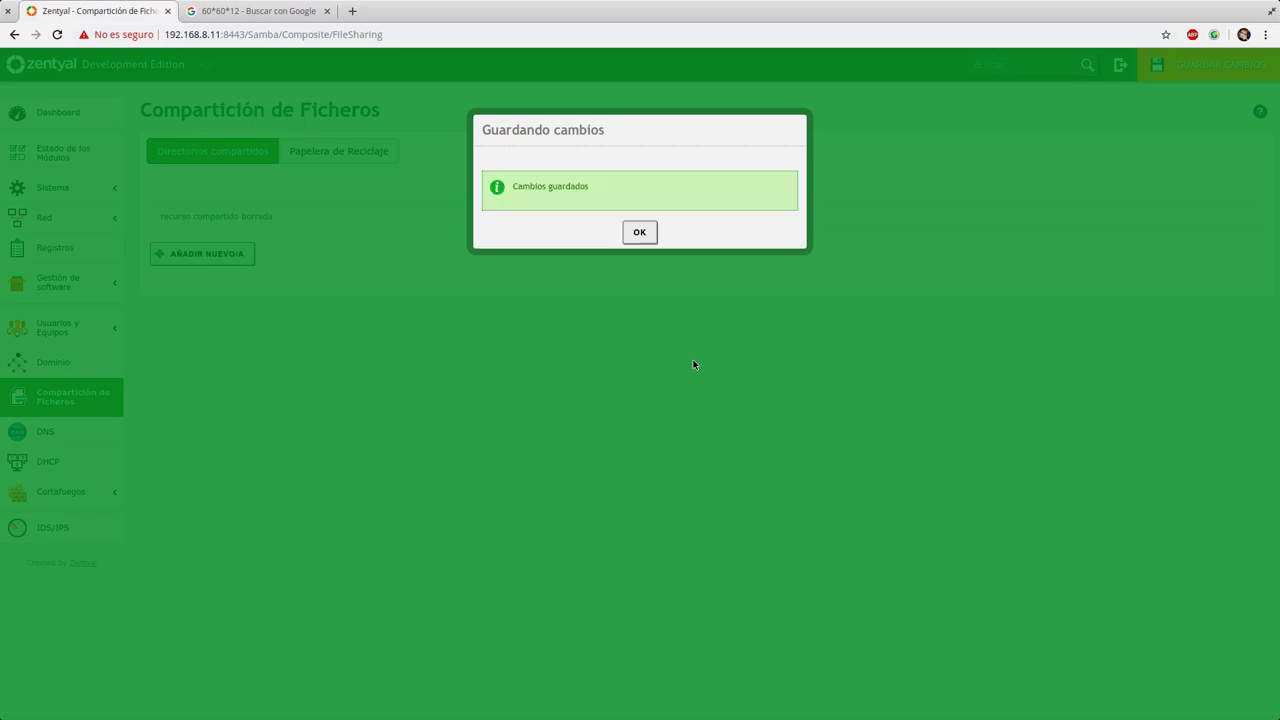
pyautogui.click(641, 235)
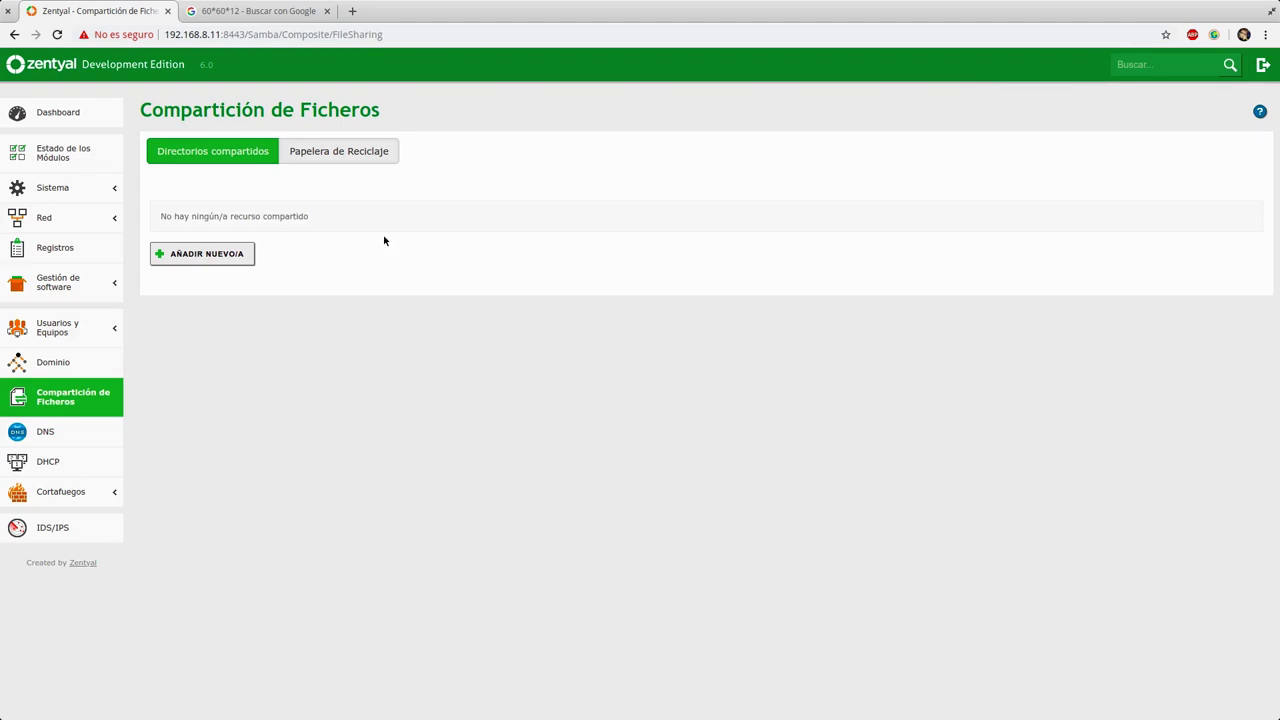
# Step: Start a new enabled shared resource in Compartición de Ficheros and name it Mantenimiento
pyautogui.click(246, 254)
pyautogui.click(250, 285)
pyautogui.write('Mante')
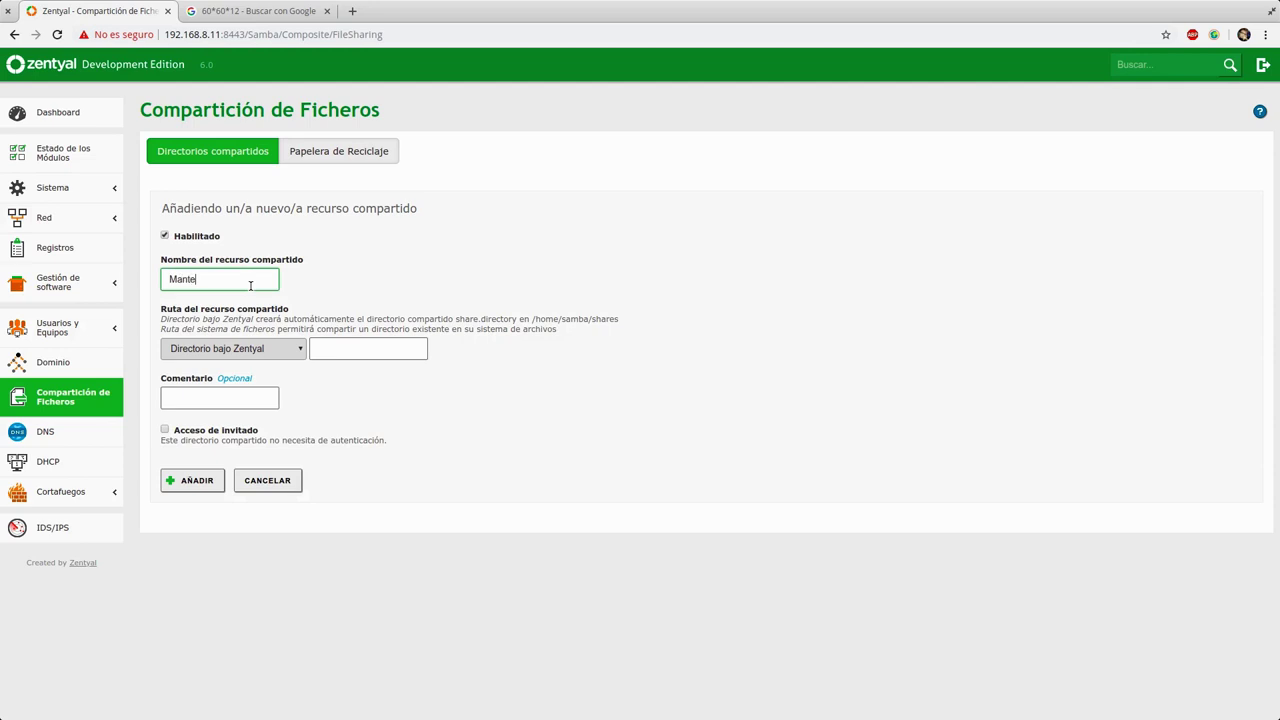
pyautogui.write('nimietnto')
pyautogui.press('Tab')
# Step: Set the share's path to Directorio bajo Zentyal with the directory name Mantenimiento and add the share
pyautogui.click(230, 349)
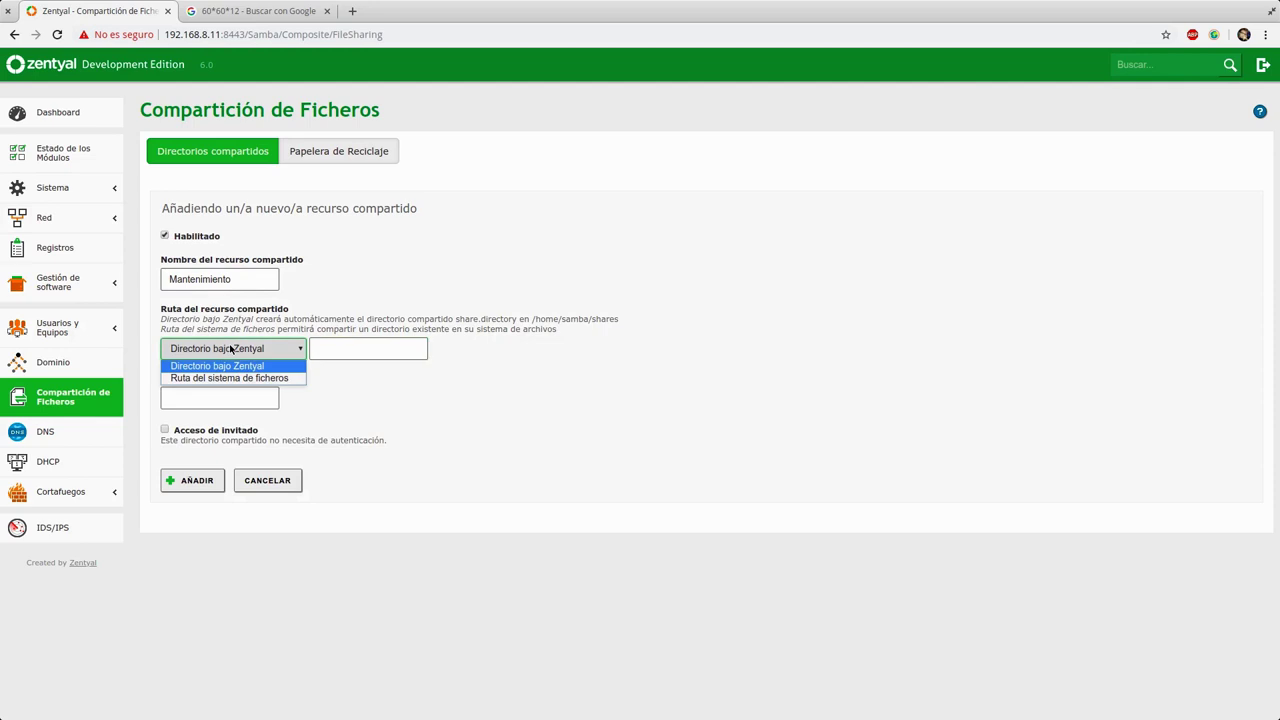
pyautogui.click(206, 374)
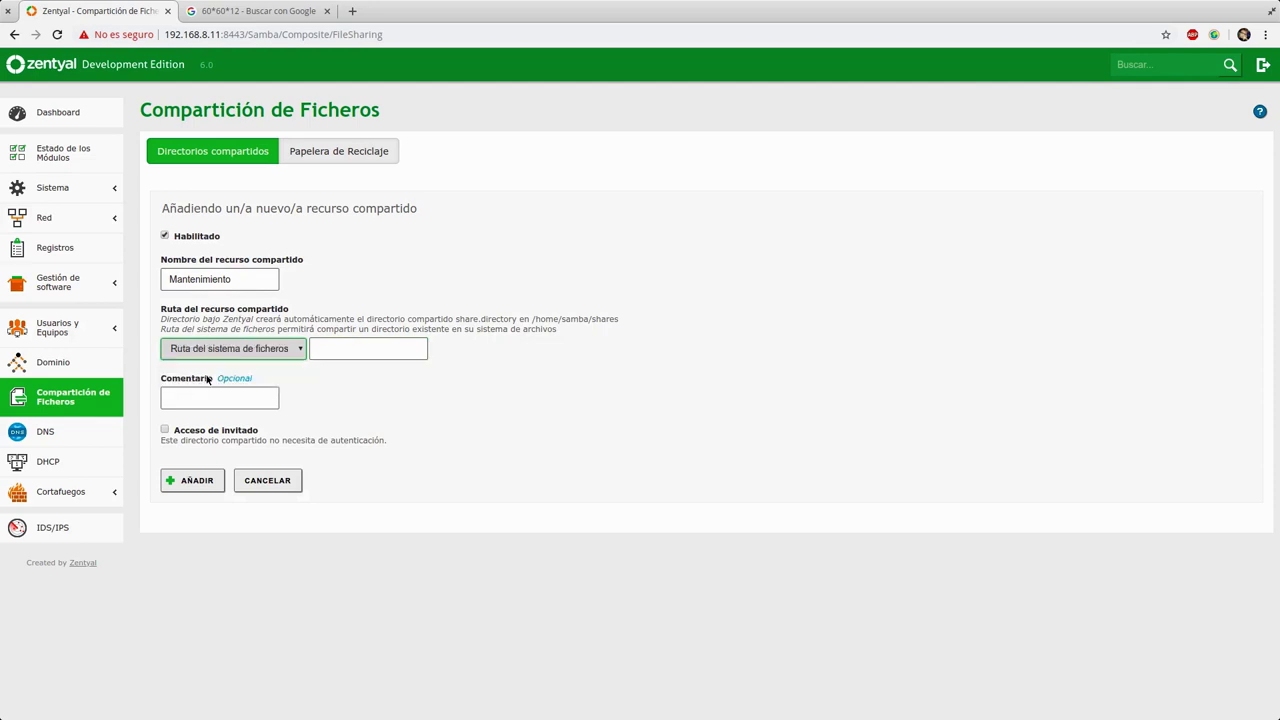
pyautogui.click(289, 350)
pyautogui.click(240, 362)
pyautogui.click(337, 350)
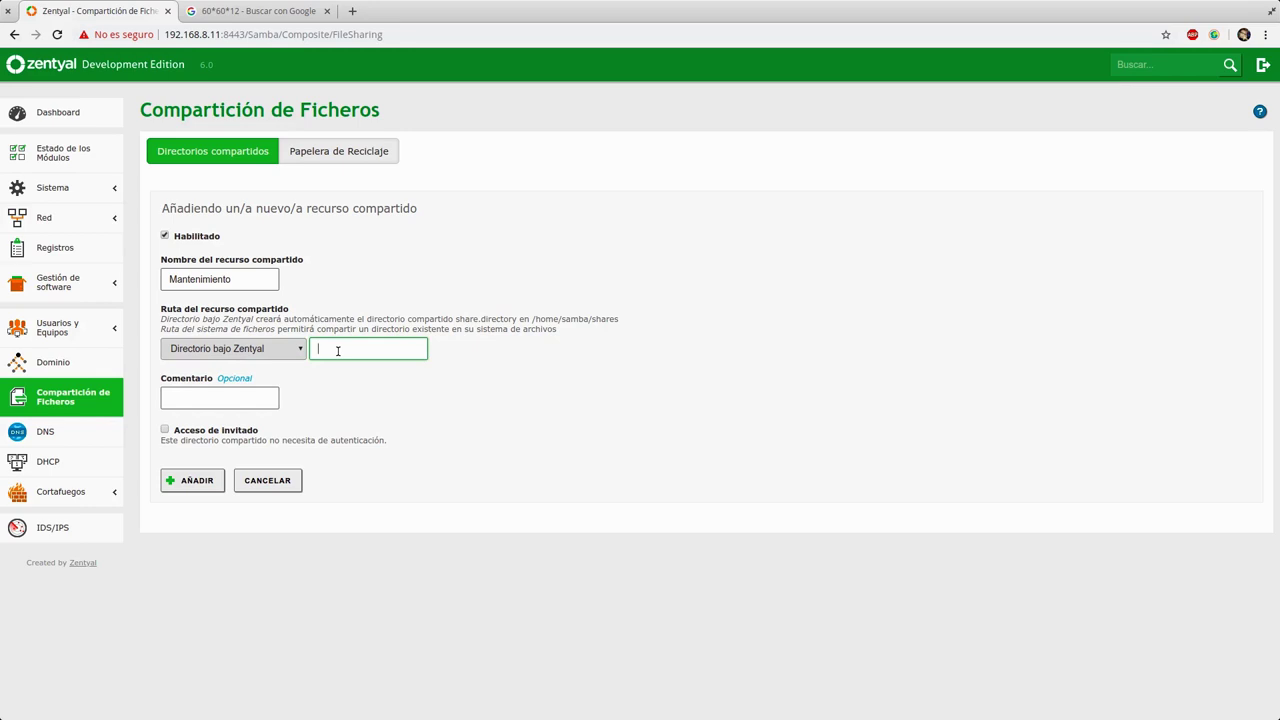
pyautogui.moveTo(533, 321); pyautogui.dragTo(615, 323)
pyautogui.click(403, 343)
pyautogui.write('Mantenimiento')
pyautogui.click(188, 484)
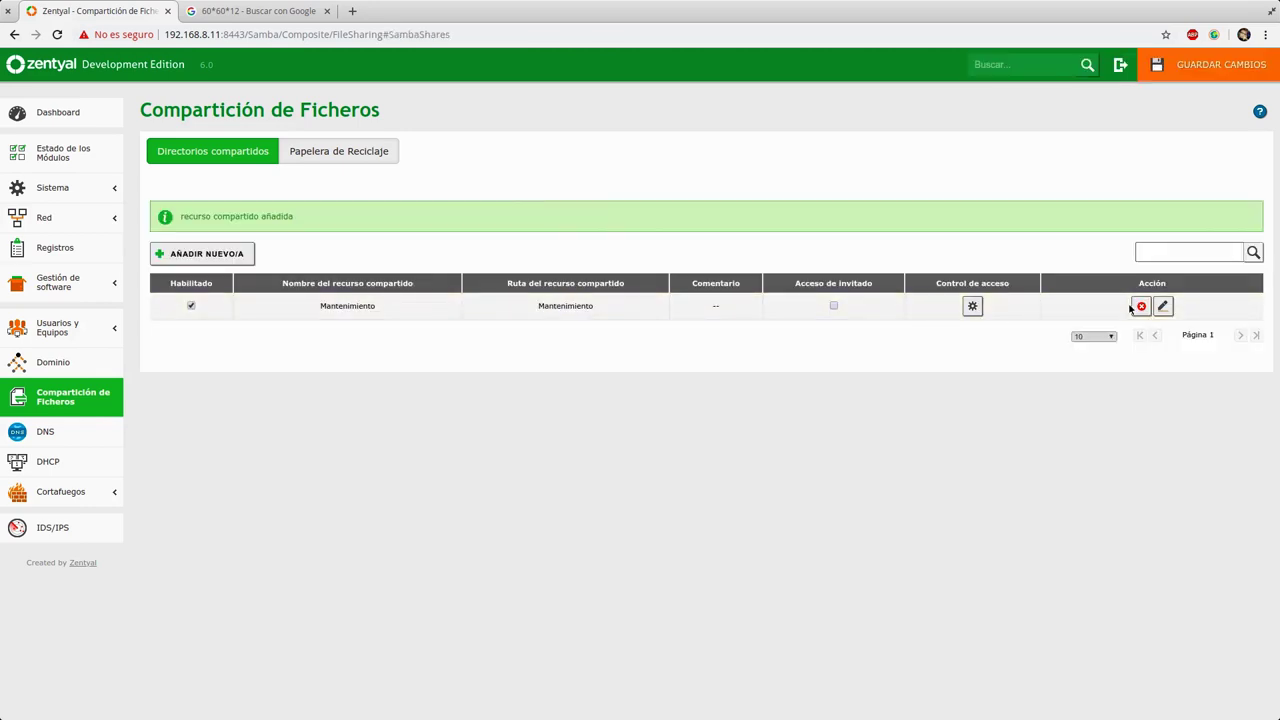
# Step: Add an access control entry on the Mantenimiento share giving the Mantenimiento group read and write permissions
pyautogui.click(973, 309)
pyautogui.click(245, 229)
pyautogui.click(266, 237)
pyautogui.click(206, 237)
pyautogui.click(198, 237)
pyautogui.click(196, 266)
pyautogui.click(272, 242)
pyautogui.click(271, 289)
pyautogui.click(225, 295)
pyautogui.click(215, 321)
pyautogui.click(198, 342)
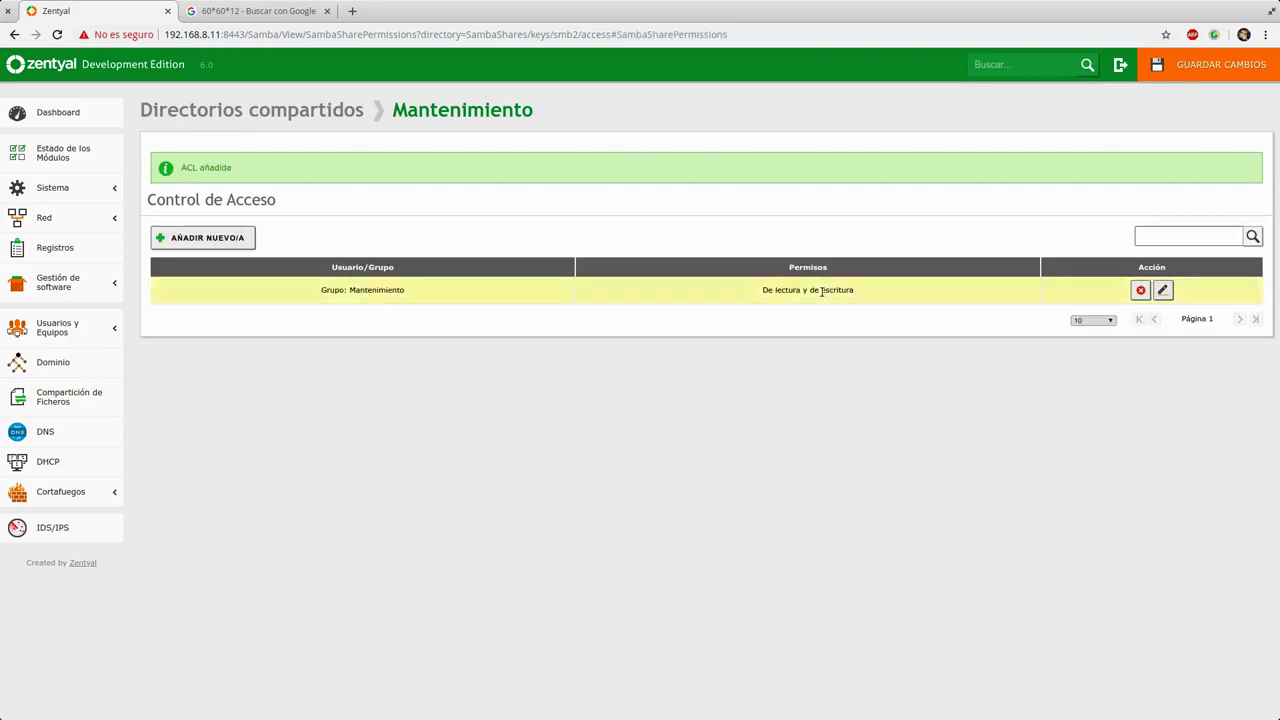
# Step: Save the pending changes for the new share and its access control entry
pyautogui.click(1200, 64)
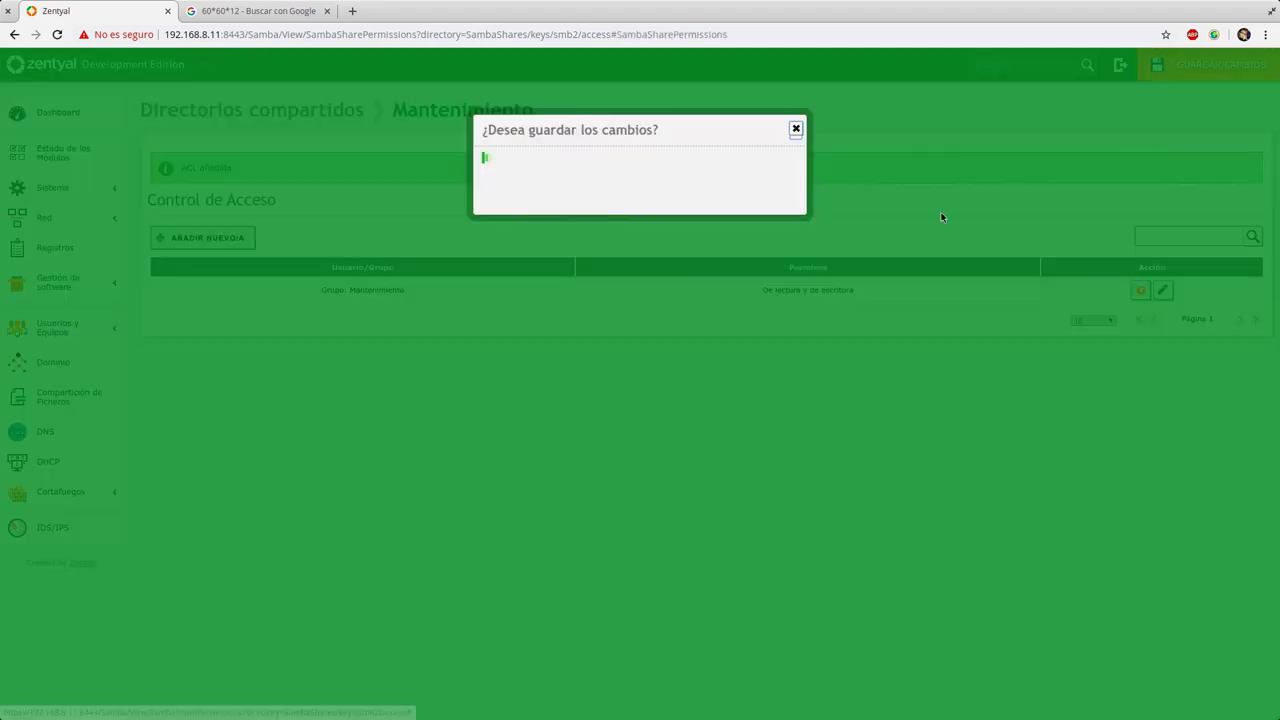
pyautogui.click(514, 394)
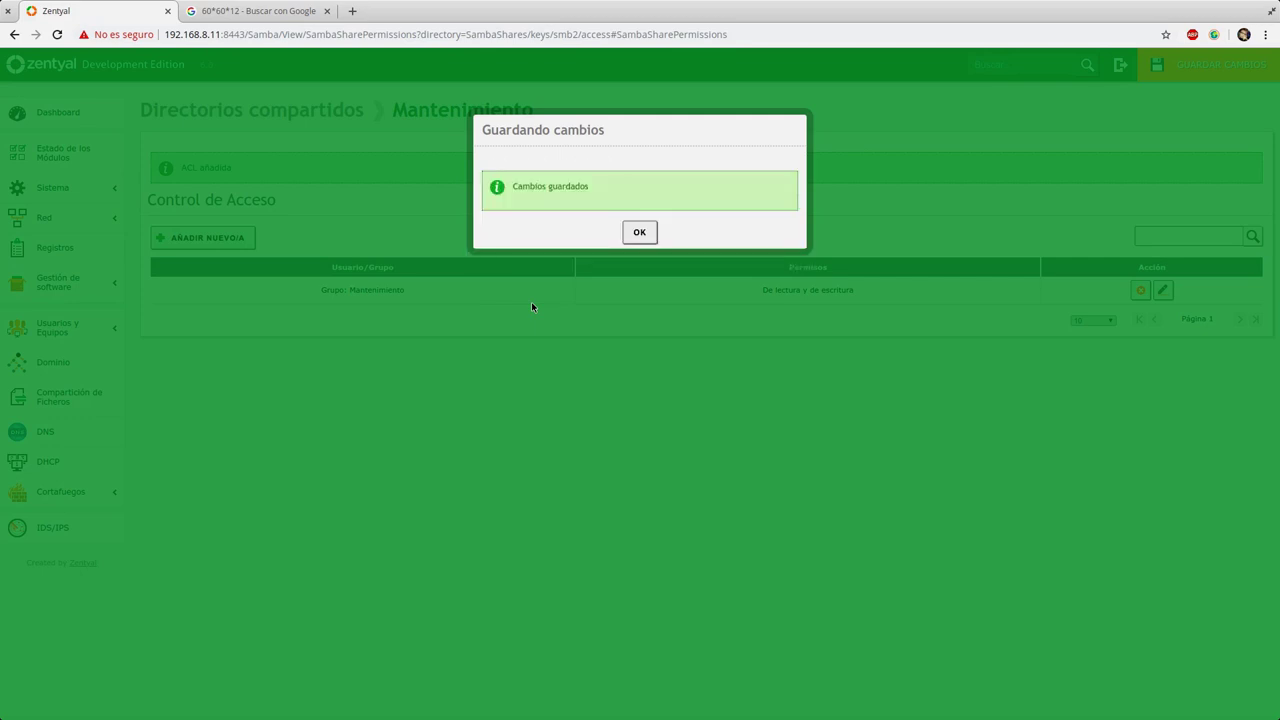
pyautogui.click(652, 230)
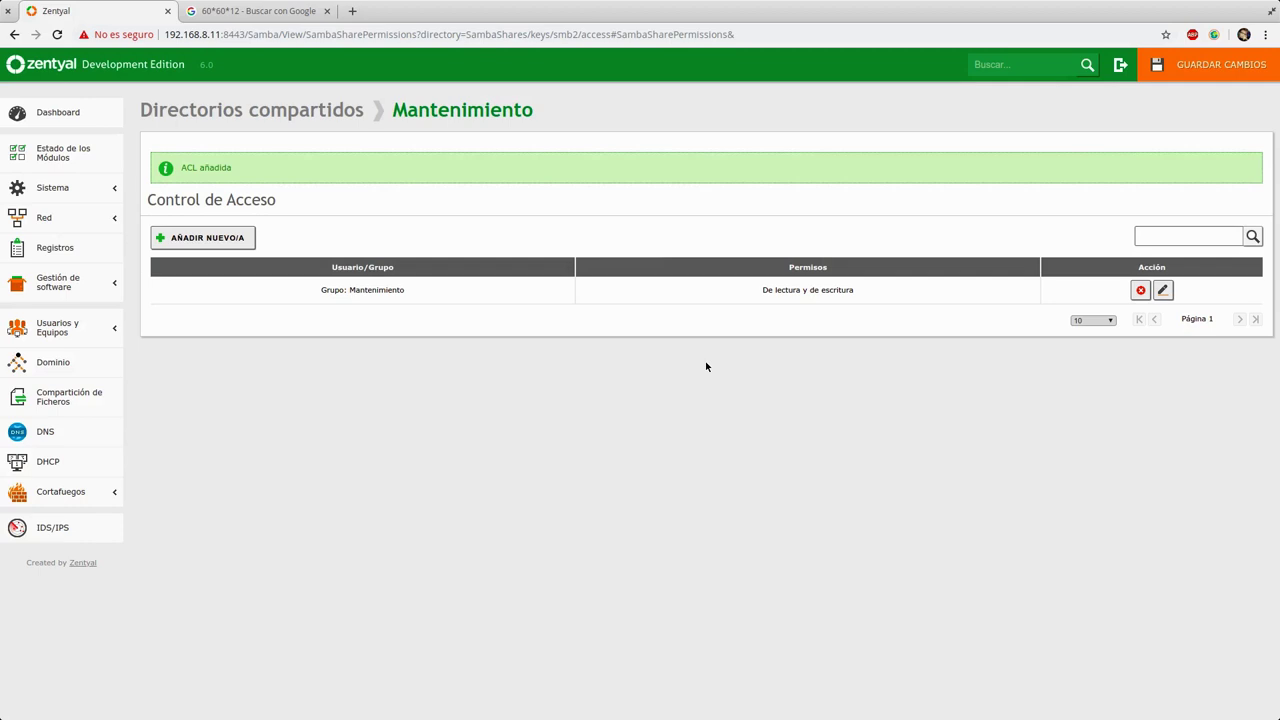
# Step: Enable the Papelera de Reciclaje in Compartición de Ficheros and save the changes
pyautogui.click(70, 396)
pyautogui.click(389, 159)
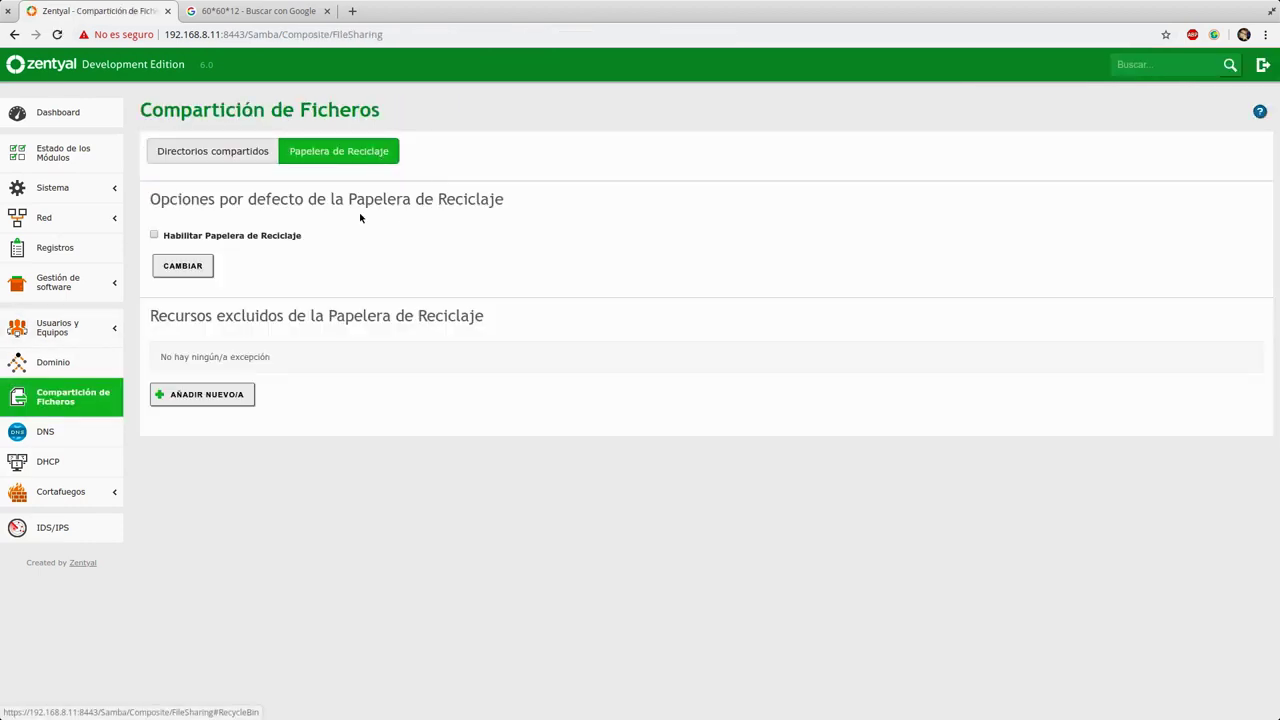
pyautogui.click(155, 236)
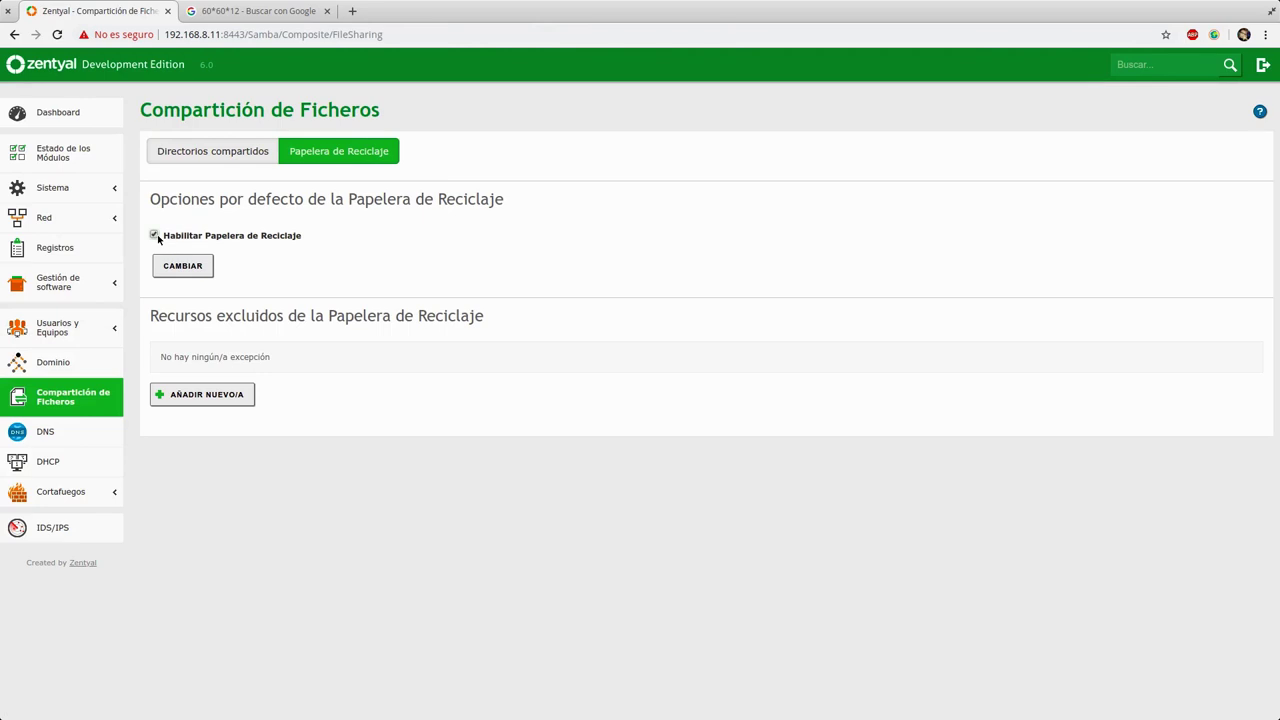
pyautogui.click(182, 265)
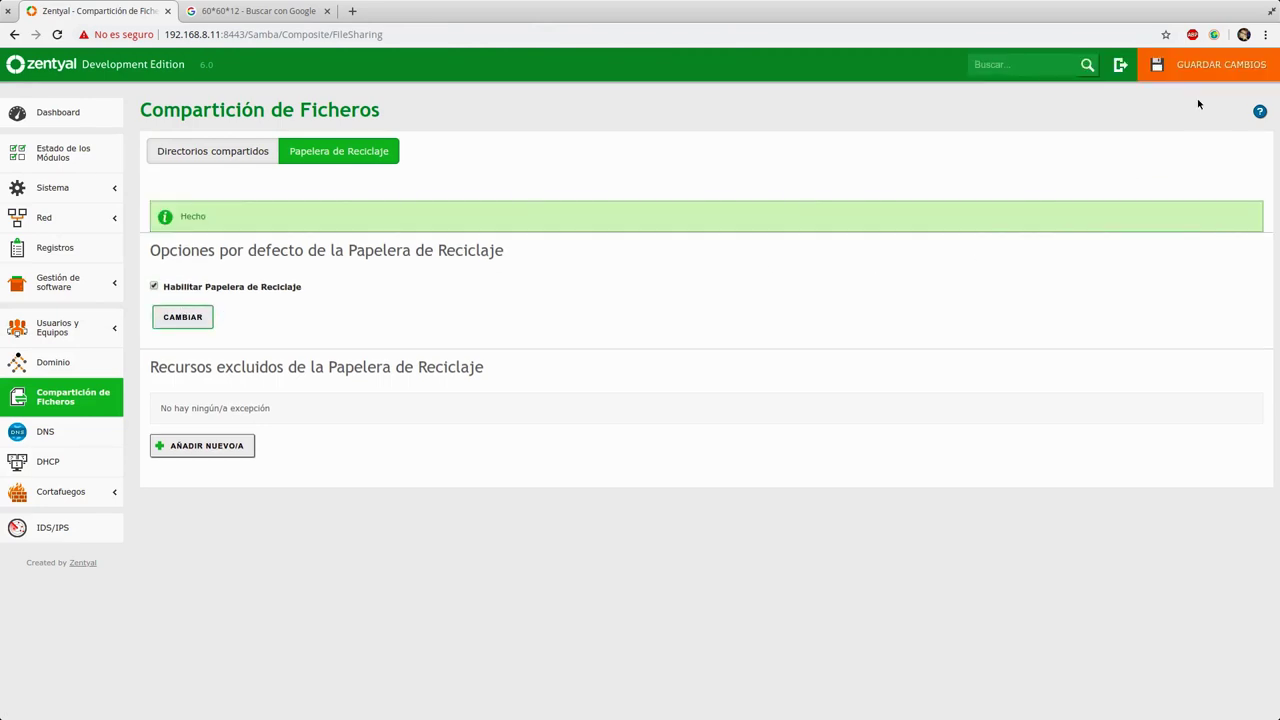
pyautogui.click(1215, 64)
pyautogui.click(506, 400)
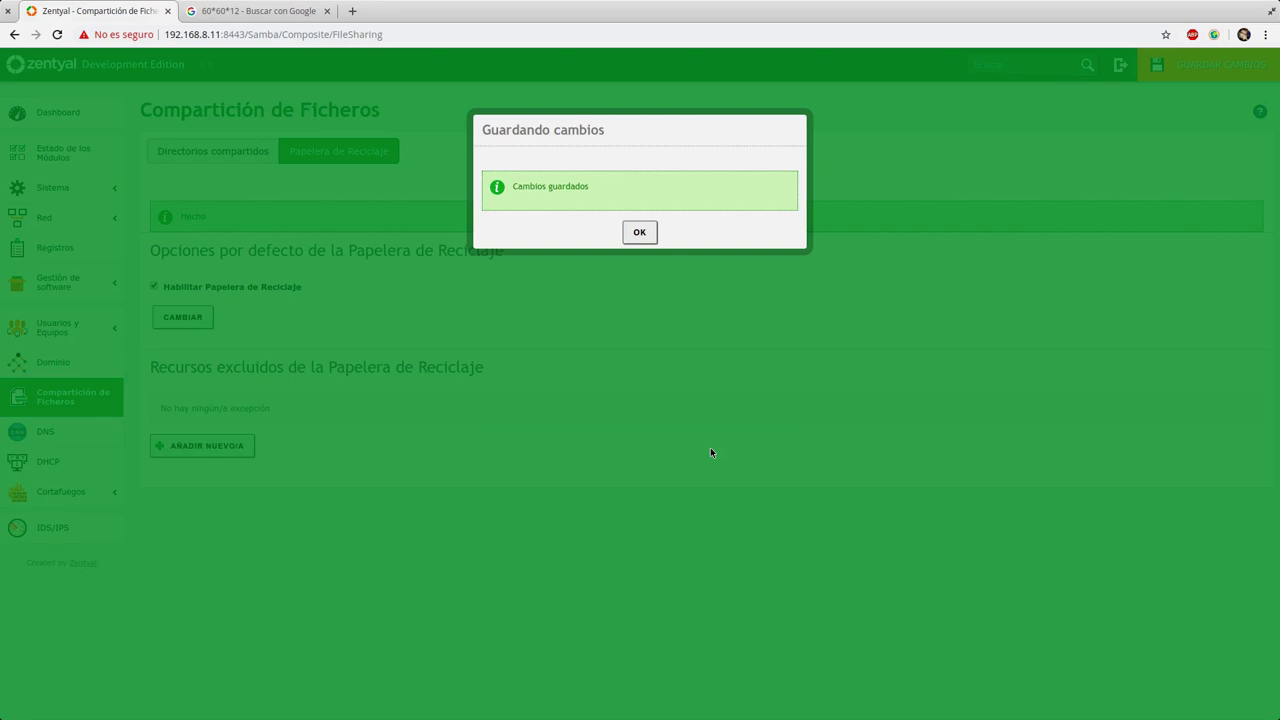
pyautogui.click(648, 234)
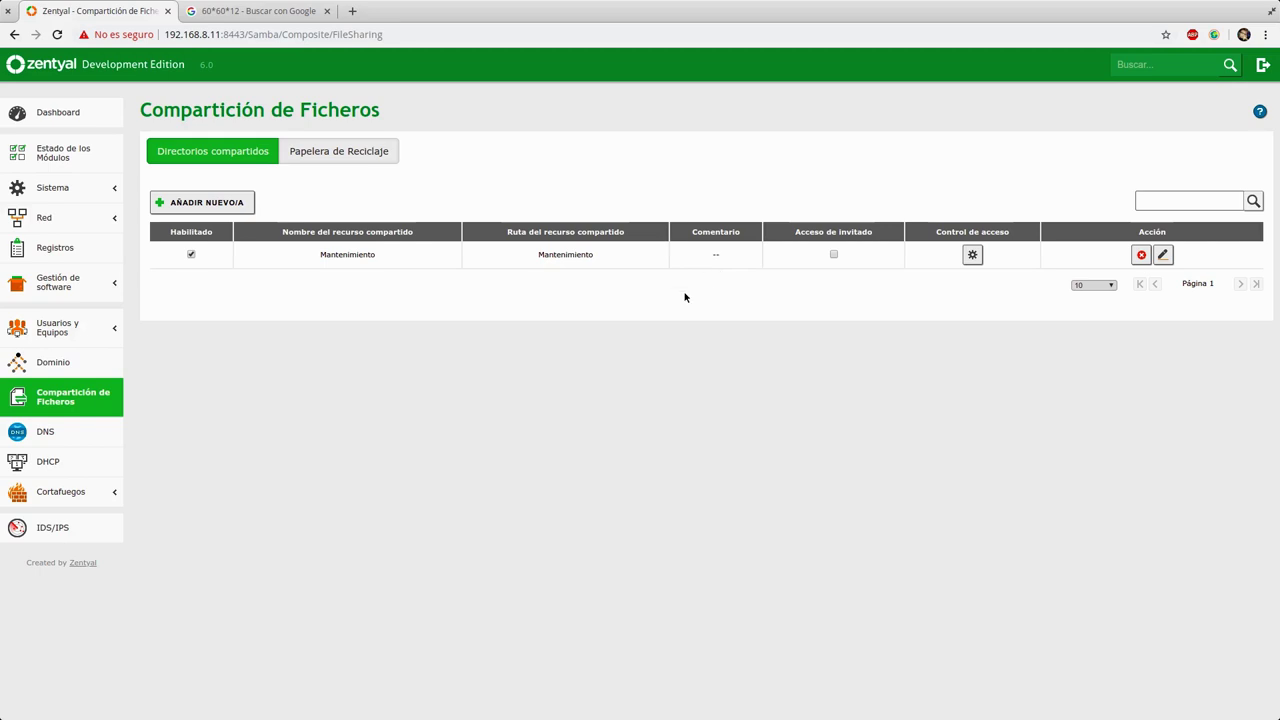
pyautogui.click(105, 363)
pyautogui.click(93, 333)
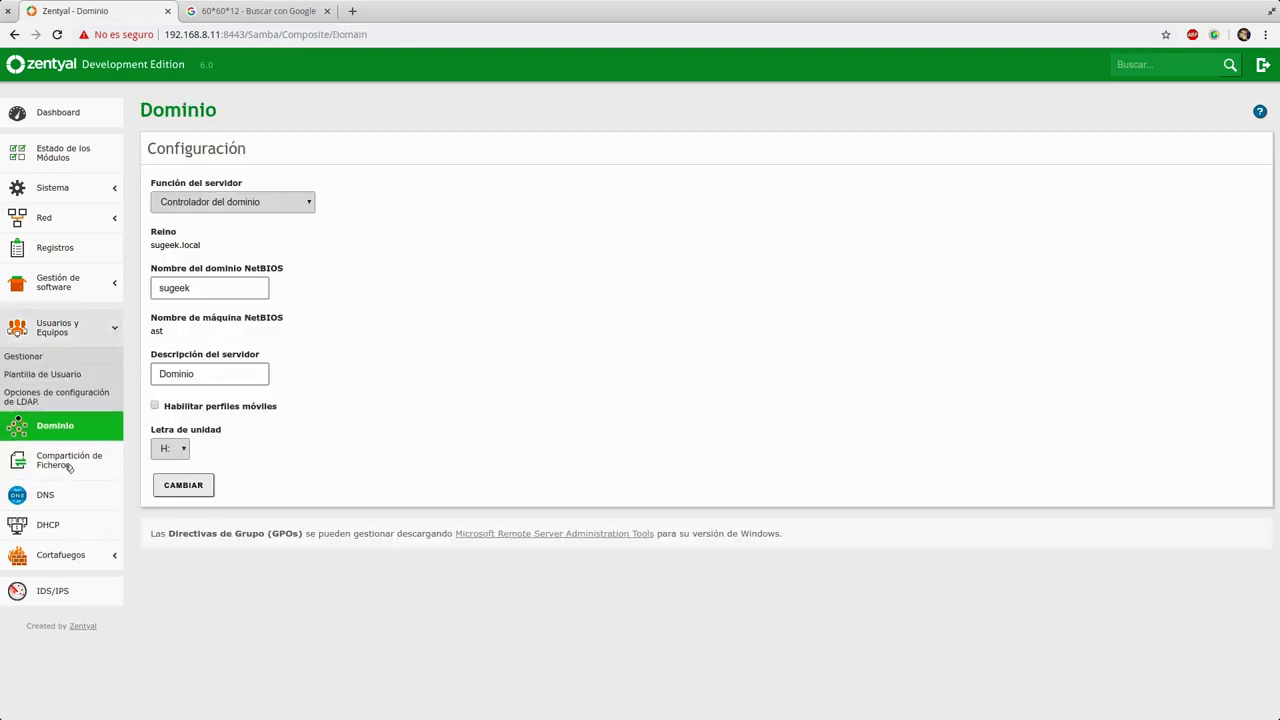
pyautogui.click(57, 522)
pyautogui.click(78, 438)
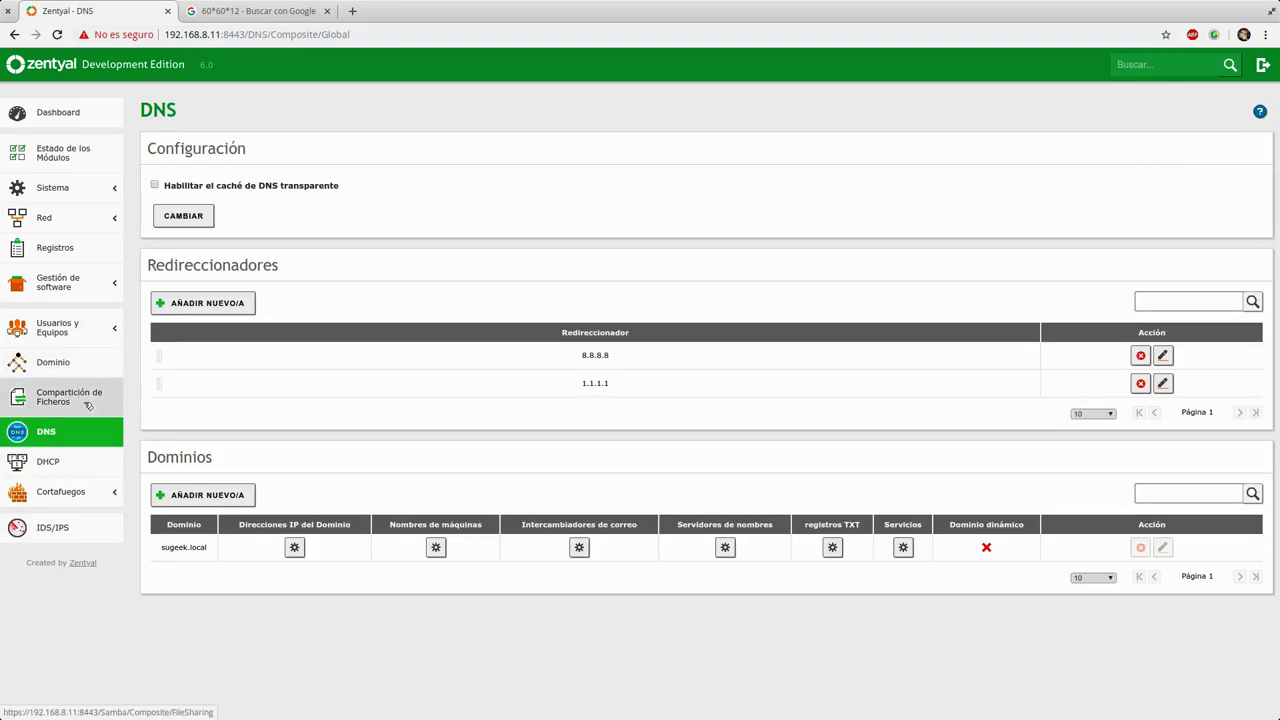
pyautogui.click(87, 403)
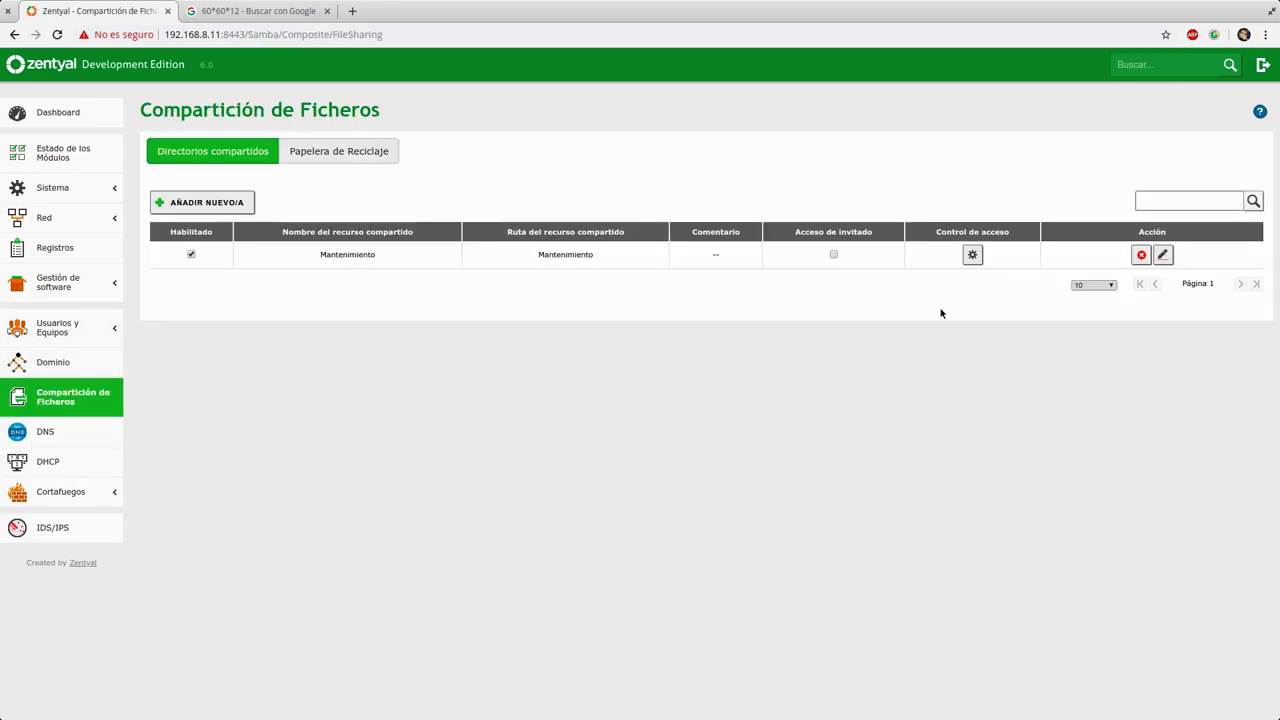